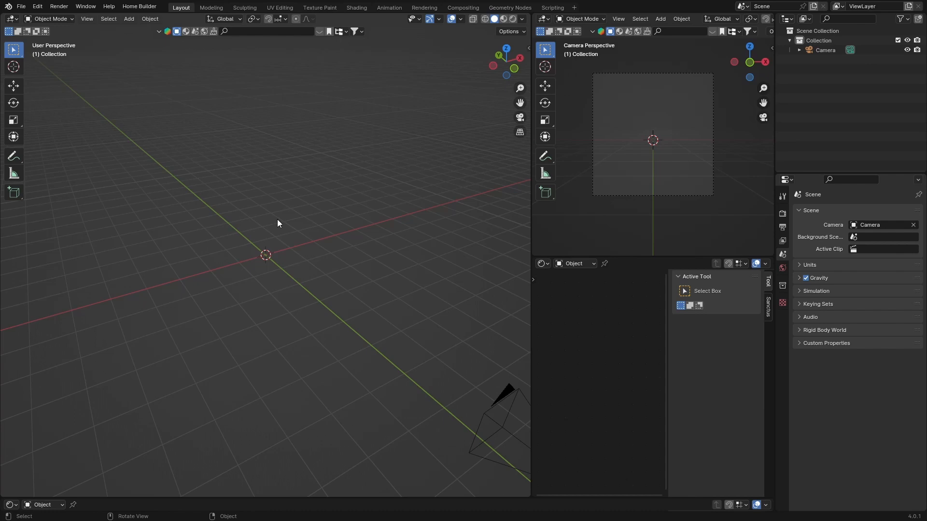
- Add a mesh plane at the origin and scale it up about 8.75 times as the ground
key("shift")
key("shift+a")
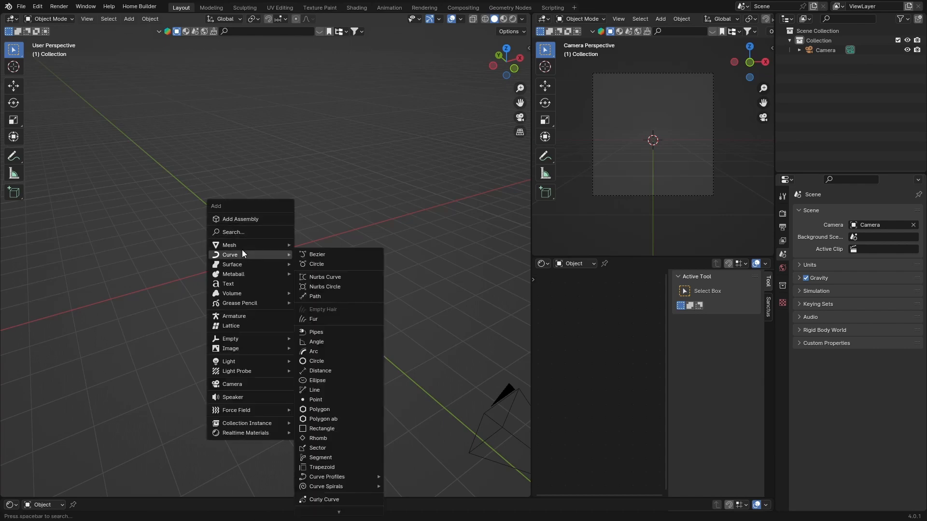
mouse_move(248, 246)
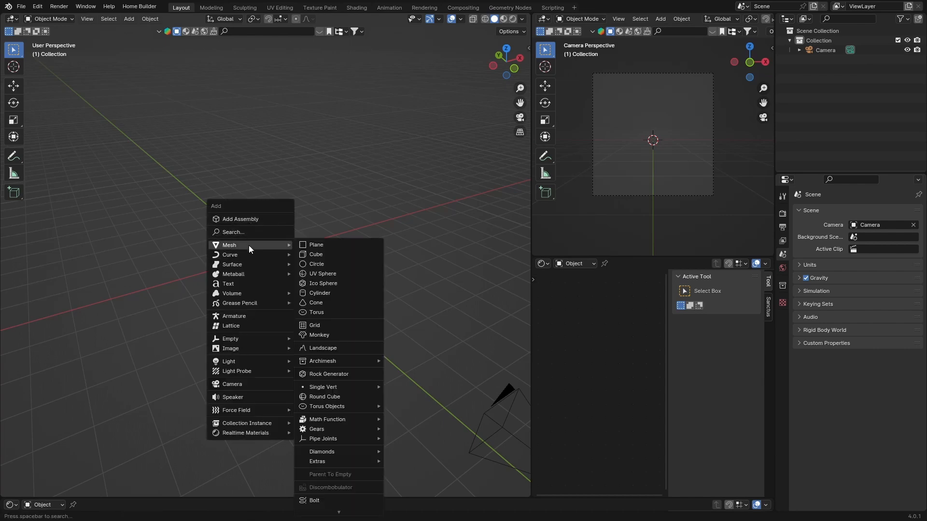
left_click(323, 245)
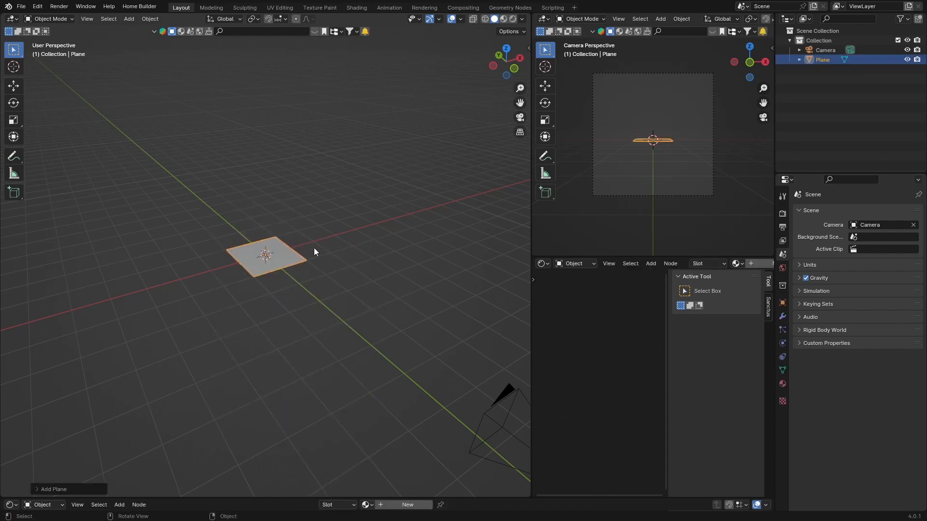
key("s")
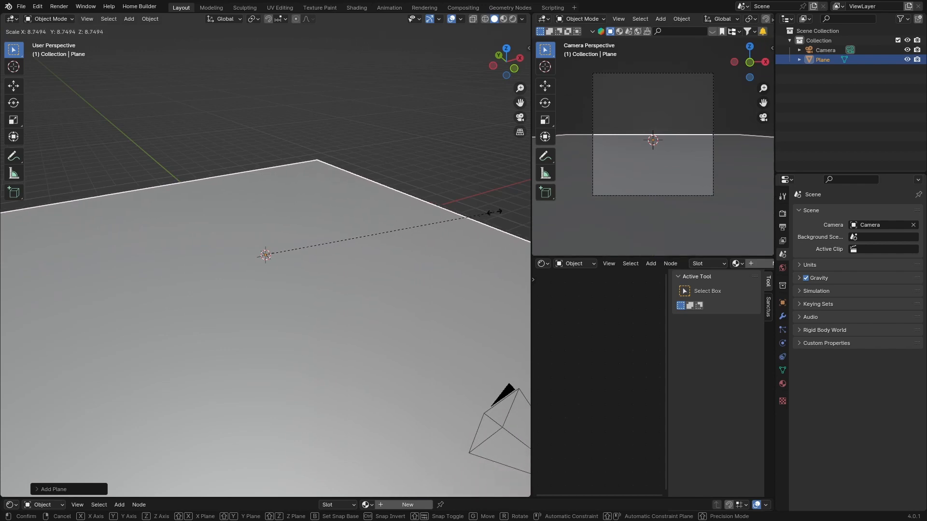
left_click(309, 269)
scroll(307, 271, "down", 2)
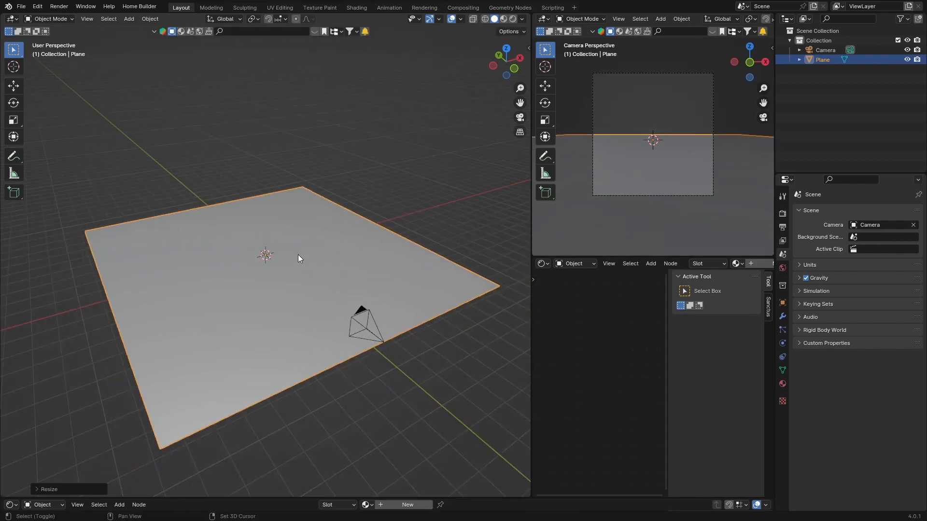
- Add a UV sphere and raise it about 5.7 m along Z above the ground plane
key("shift+a")
mouse_move(297, 254)
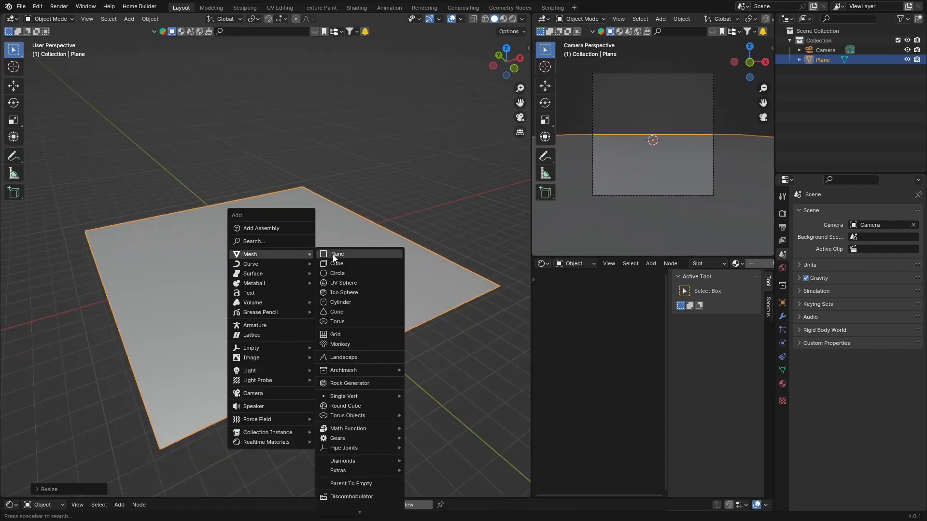
left_click(344, 282)
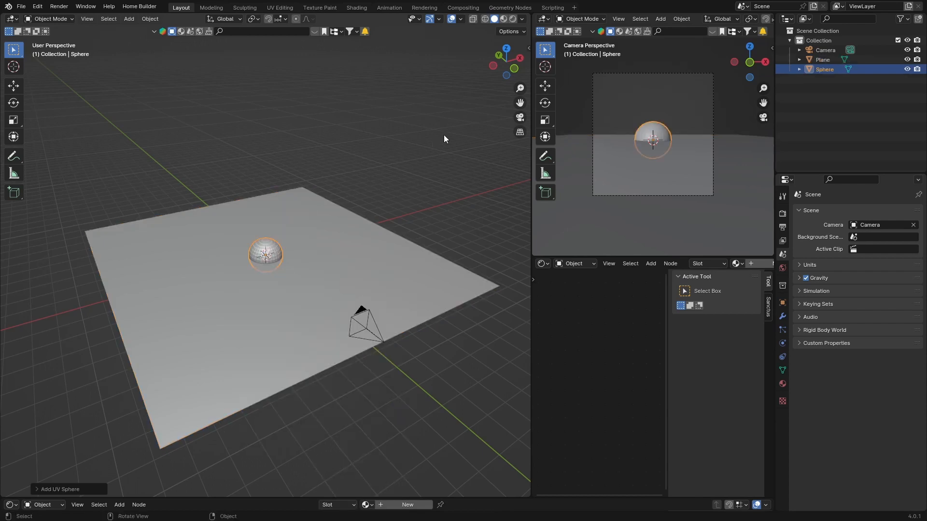
left_click(520, 58)
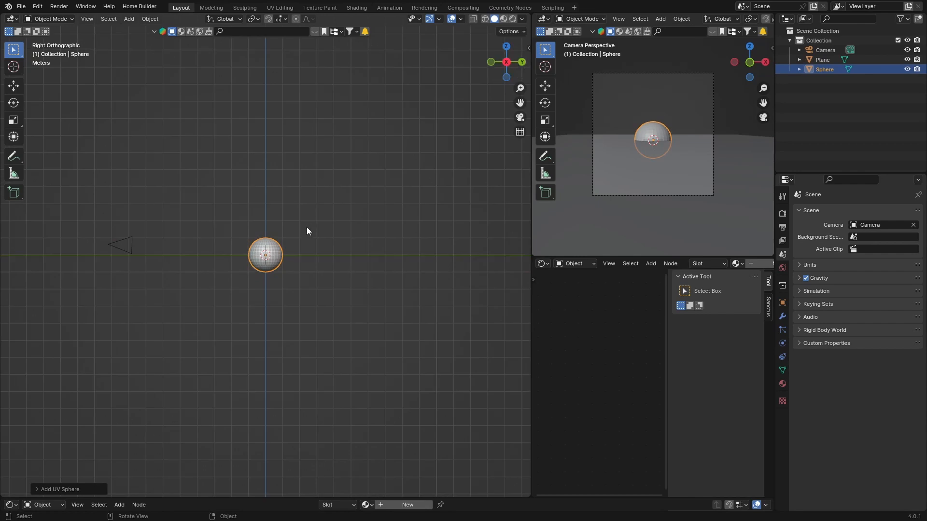
key("g")
key("z")
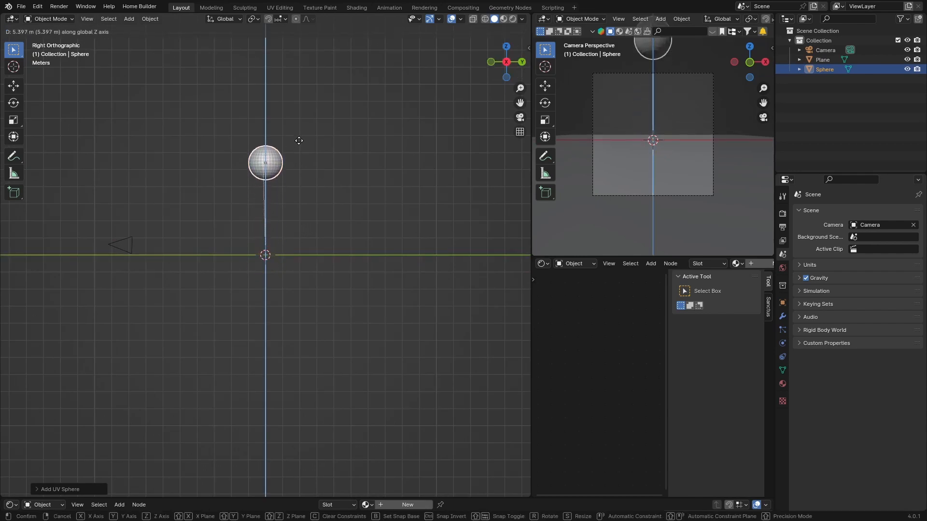
left_click(299, 141)
middle_click_drag(297, 138, 290, 234)
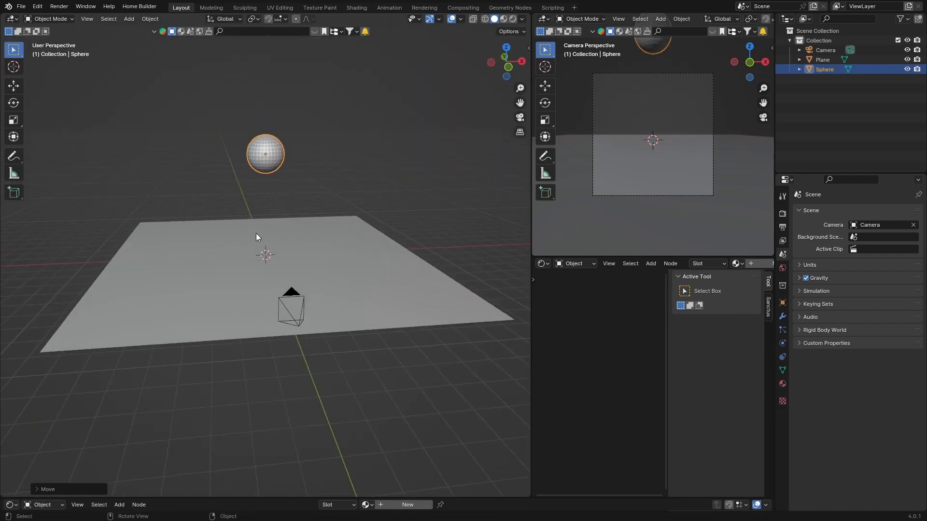
- Scale the sphere down to about half its size and move it about 3 m along positive Y
key("s")
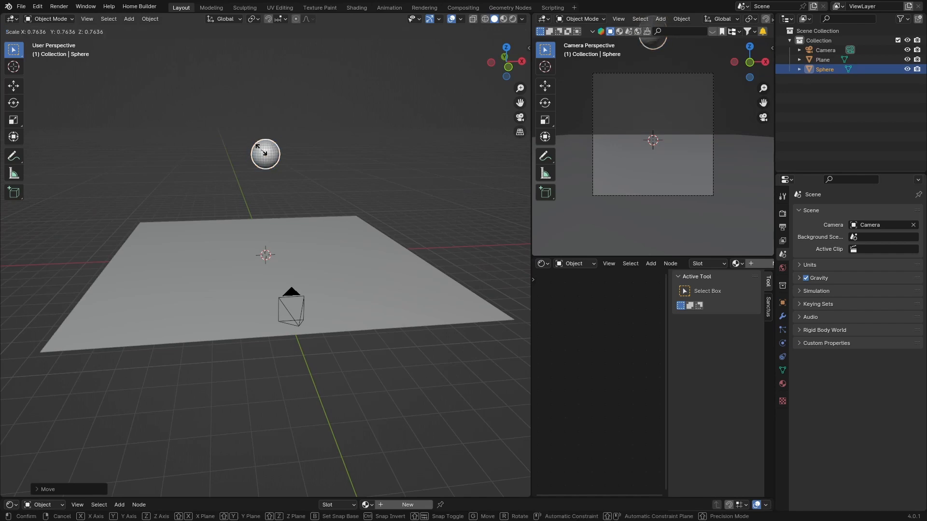
left_click(265, 154)
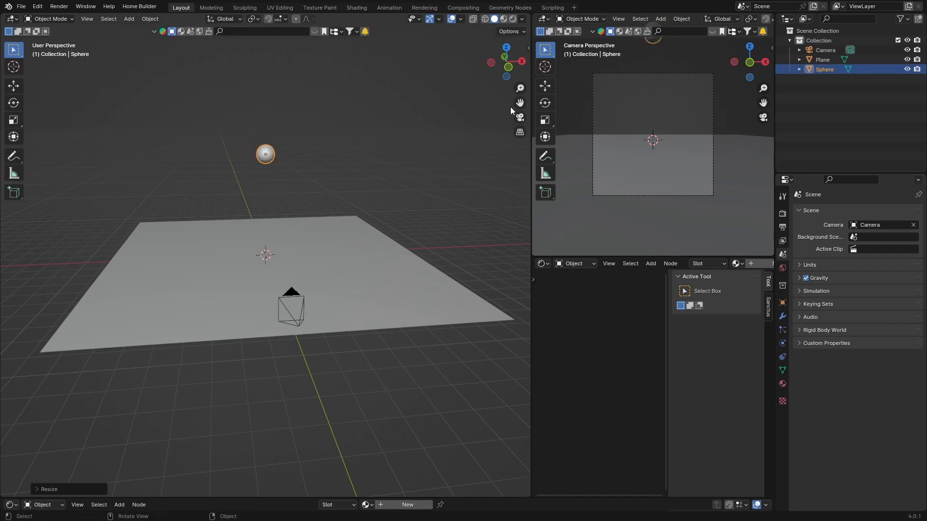
left_click(504, 53)
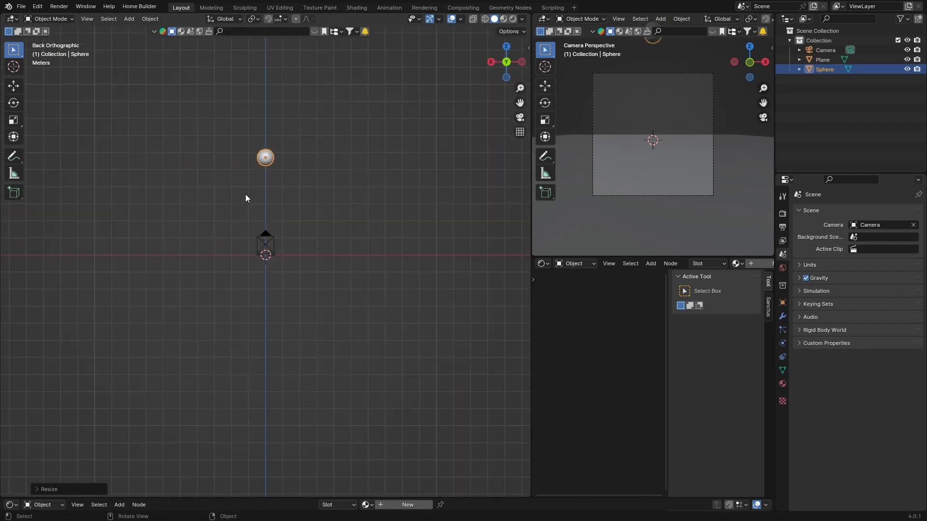
left_click(507, 47)
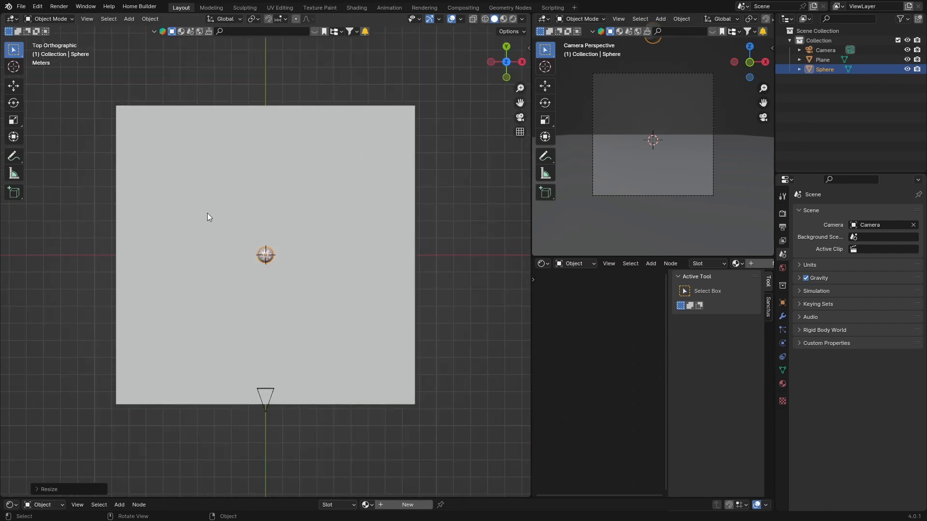
key("g")
key("y")
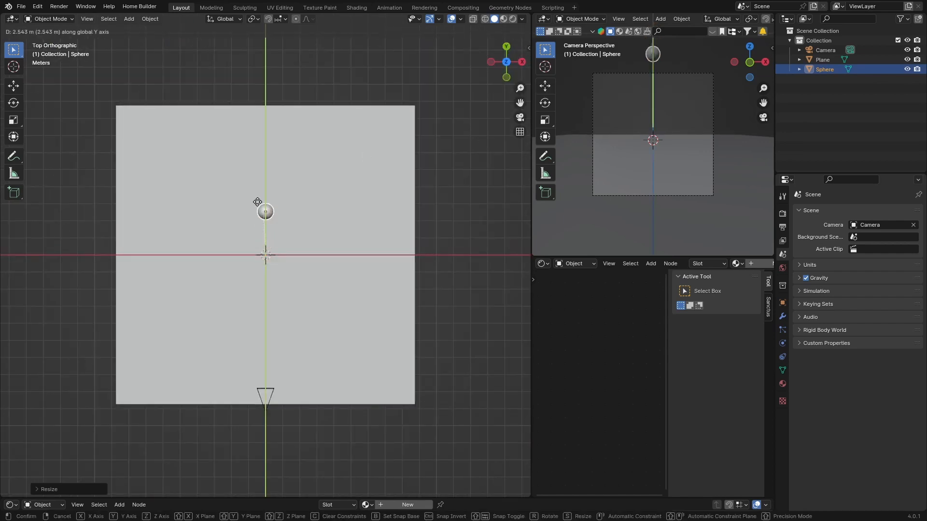
left_click(257, 194)
middle_click_drag(256, 194, 269, 217)
scroll(261, 219, "up", 2)
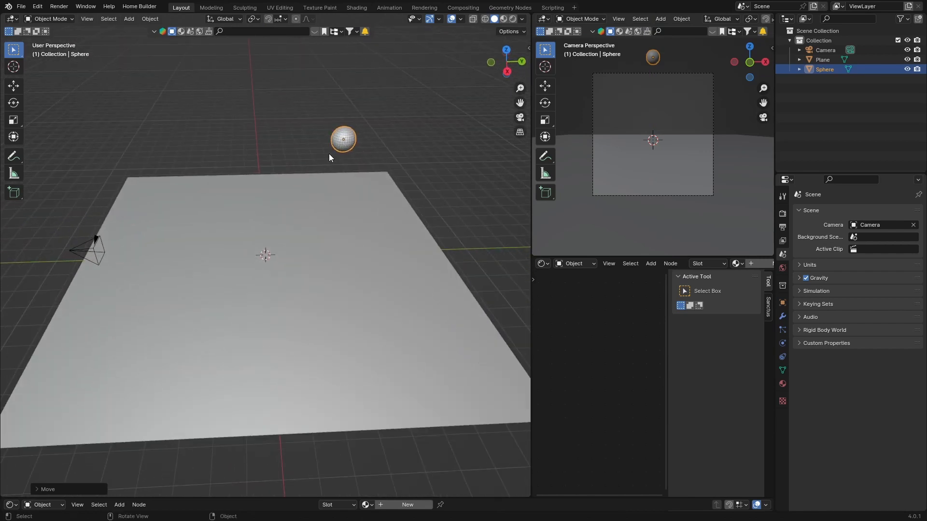
- Make the sphere an active rigid body and the ground plane a passive rigid body
left_click(782, 344)
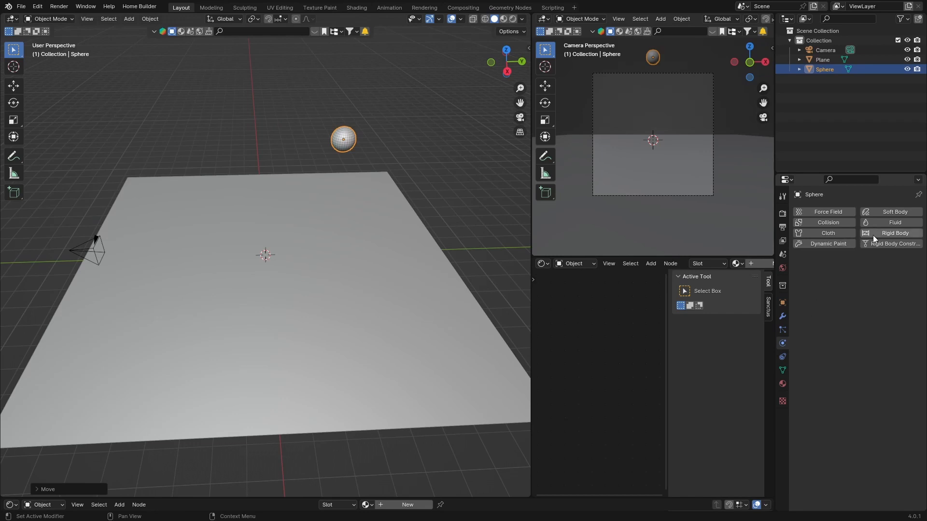
left_click(893, 233)
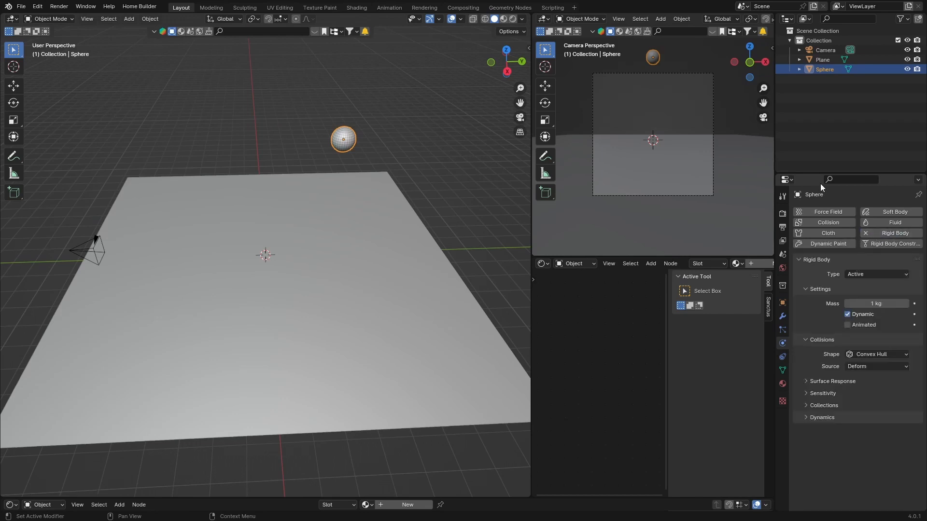
left_click(255, 314)
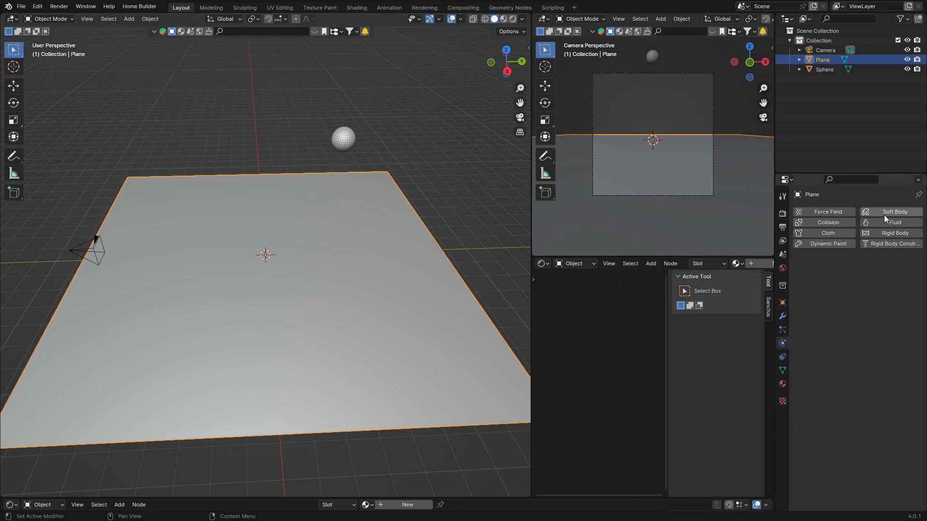
left_click(886, 233)
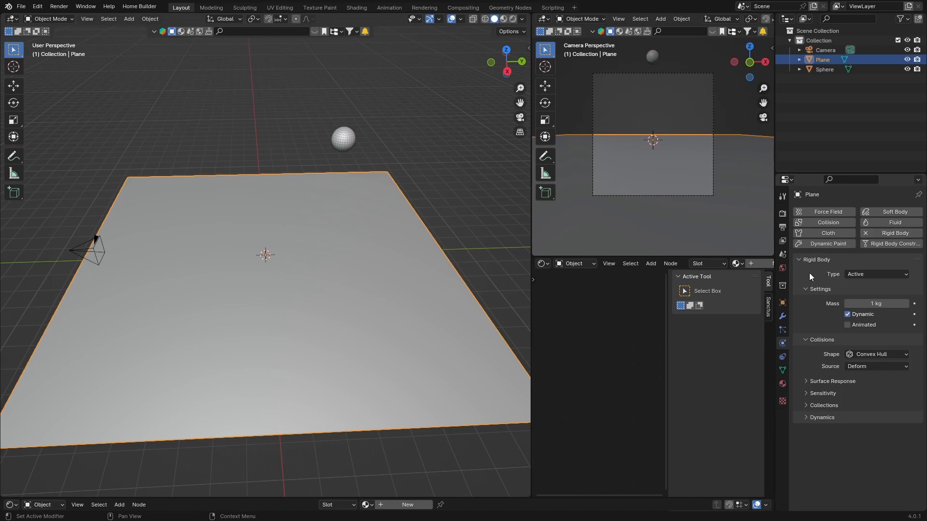
left_click(864, 273)
left_click(863, 293)
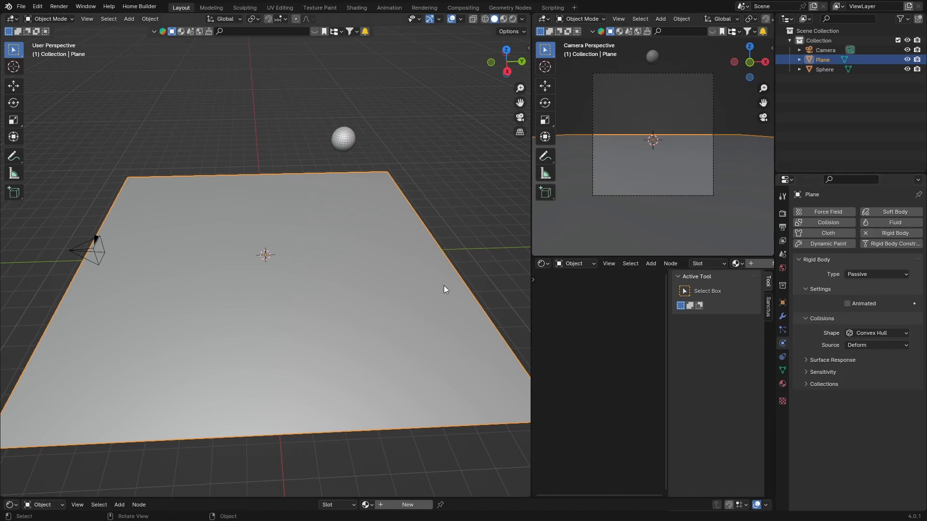
left_click(416, 94)
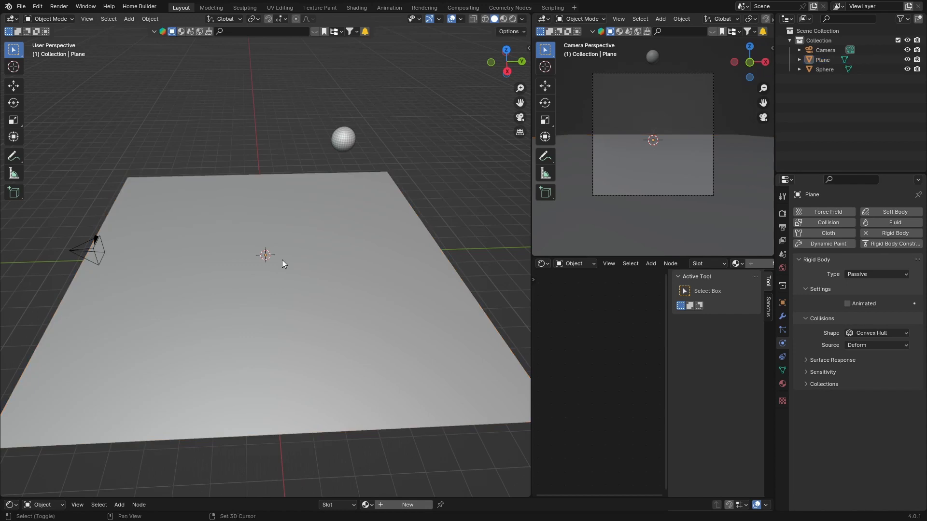
- Add a second plane and place it below the sphere, about 4.4 m up along Z and 2.6 m along positive Y
key("shift+a")
mouse_move(264, 261)
left_click(322, 261)
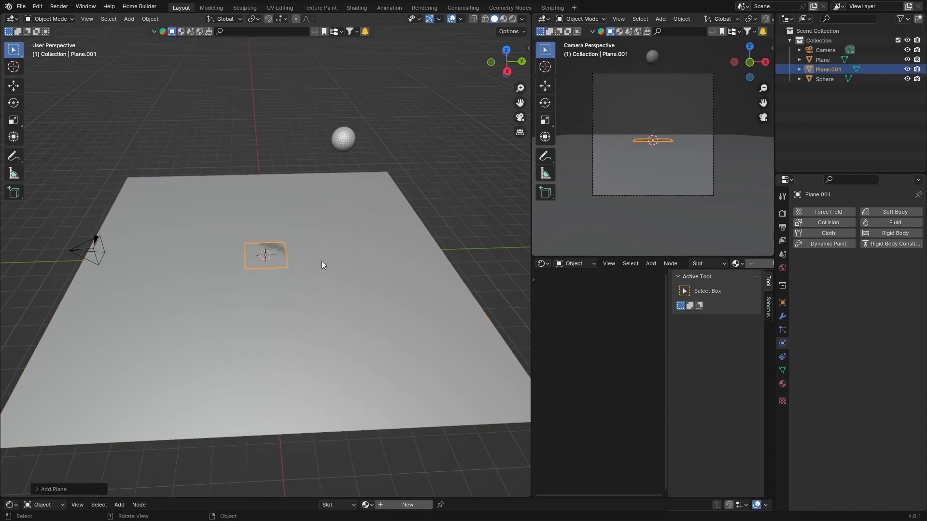
left_click(507, 72)
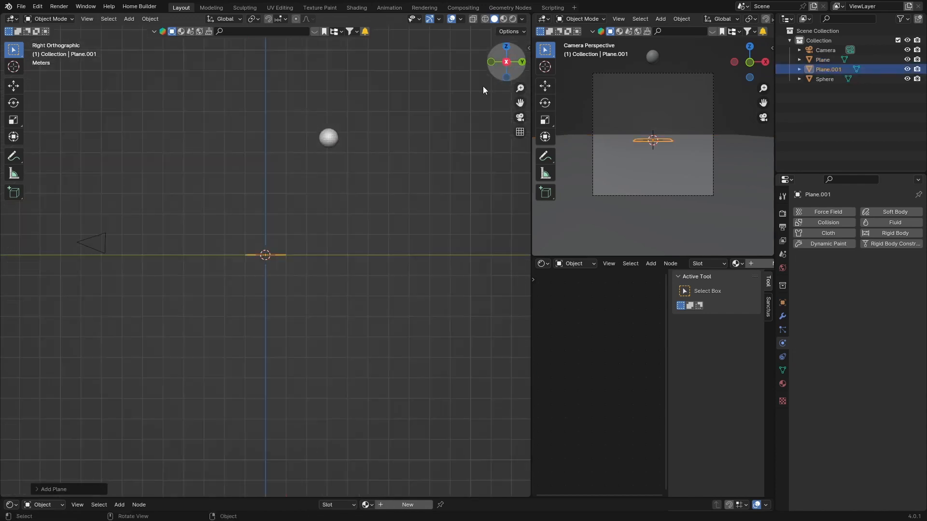
key("g")
key("z")
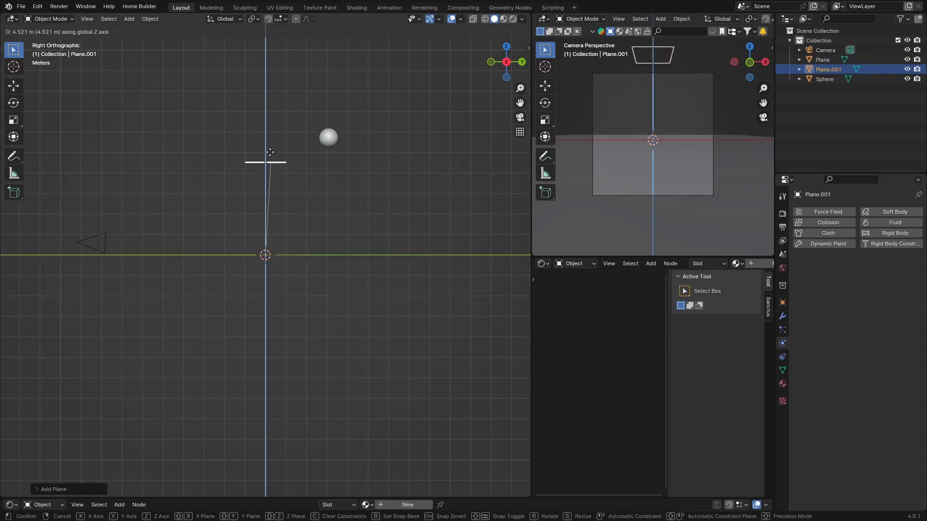
left_click(271, 156)
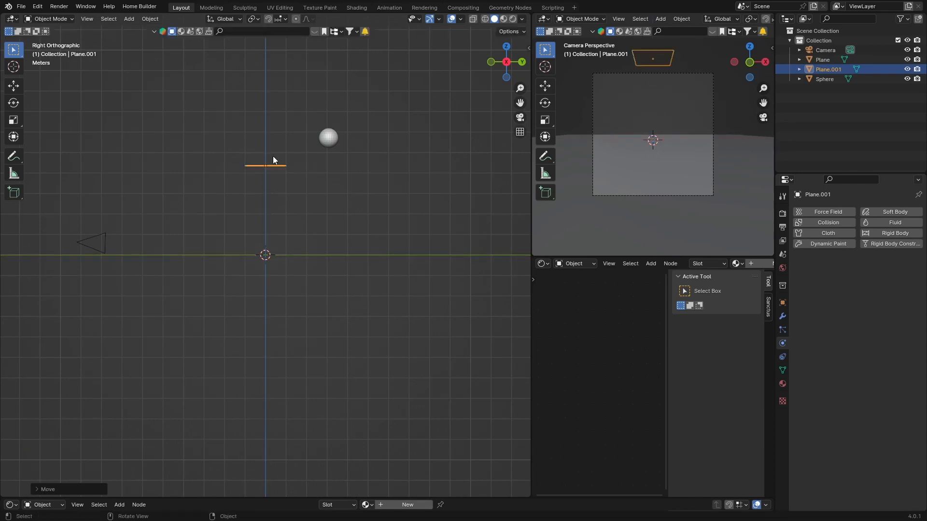
key("g")
key("y")
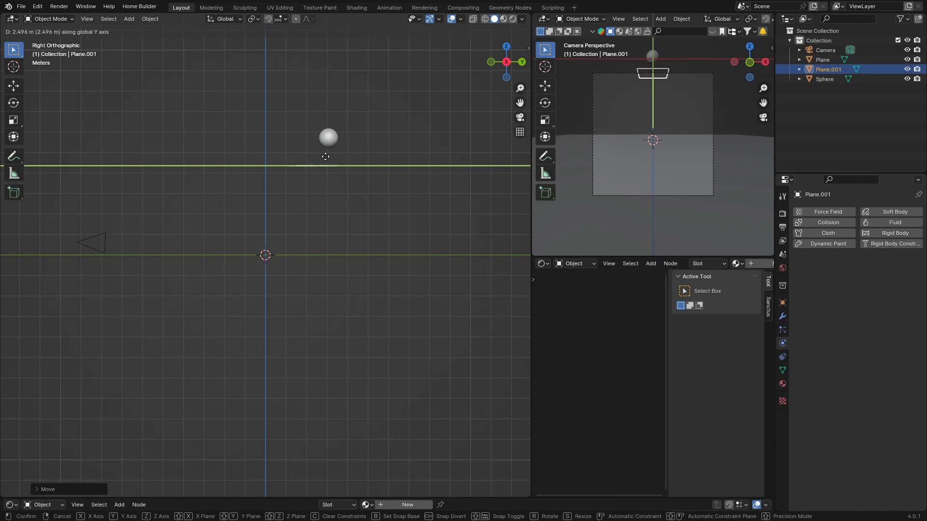
left_click(328, 151)
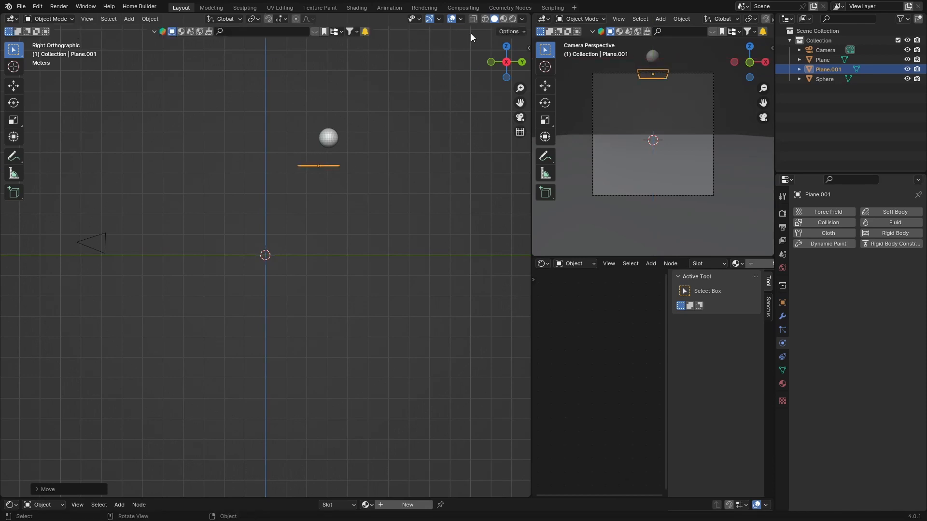
- Stretch the small plane about 1.7 times along Y and tilt it about 18 degrees in the side view, sloping down towards the camera
left_click(506, 46)
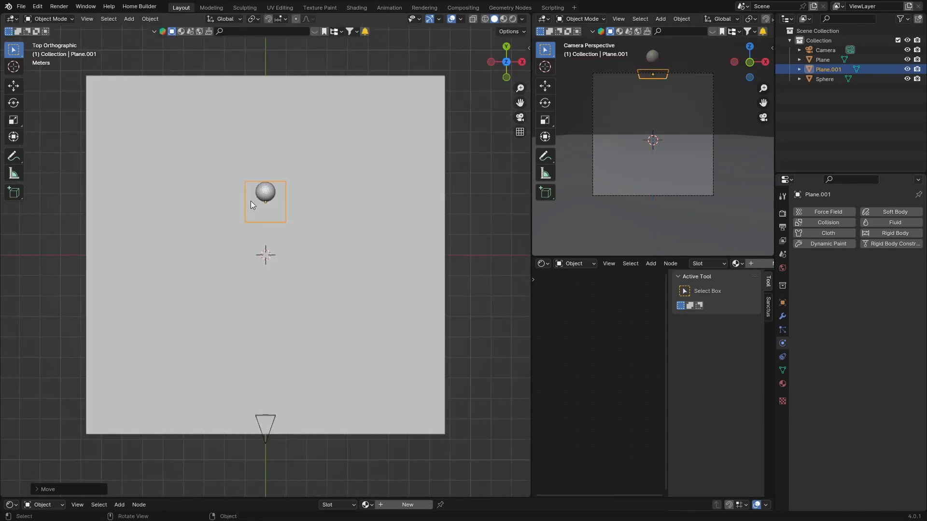
left_click(14, 120)
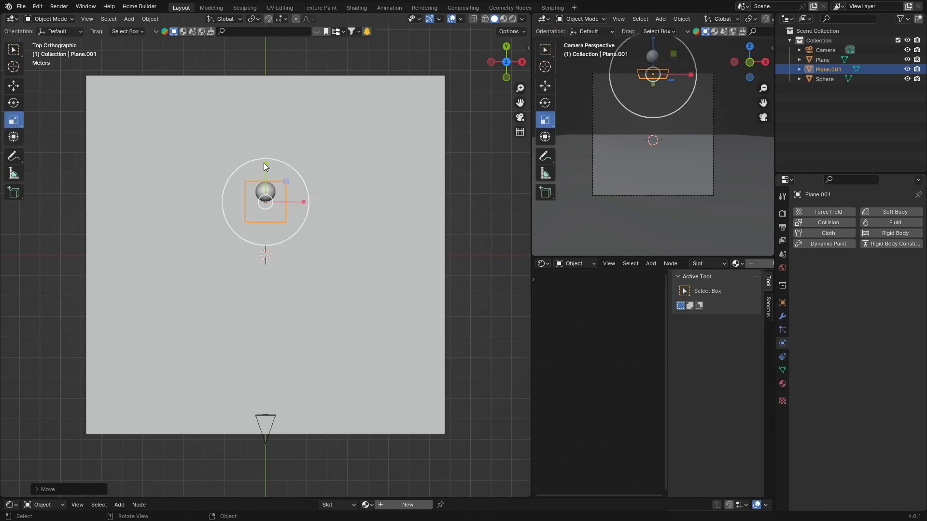
left_click_drag(263, 164, 269, 140)
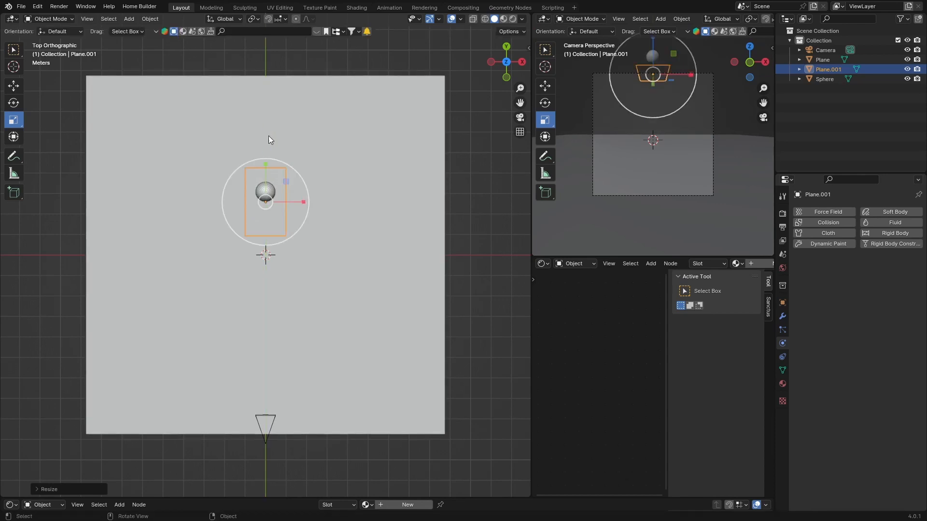
left_click(520, 61)
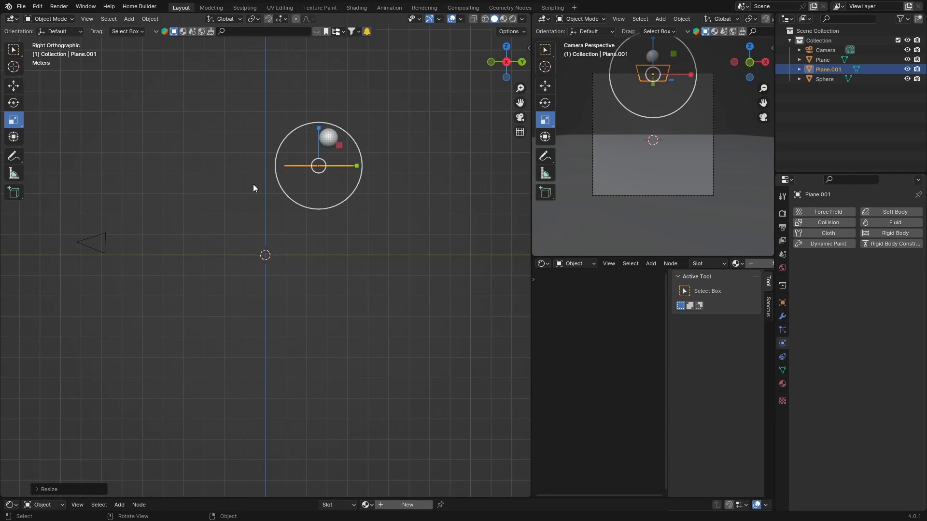
key("r")
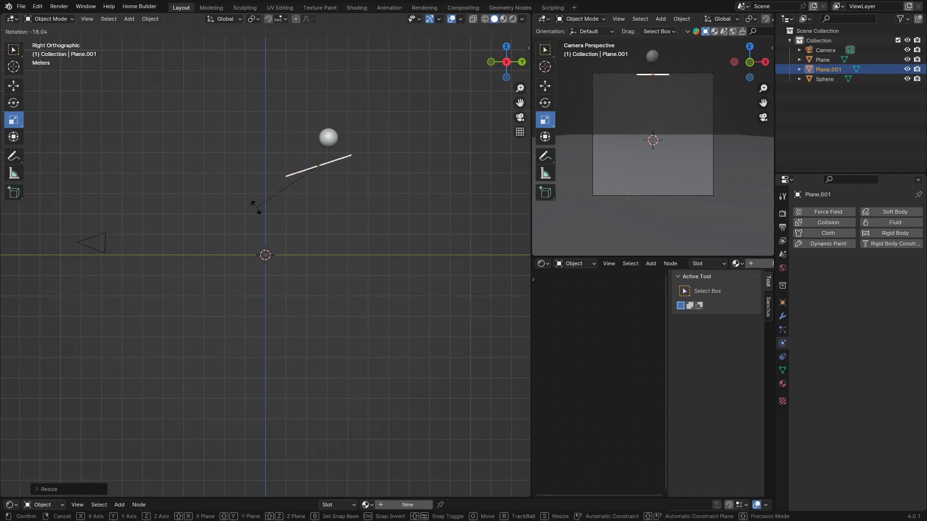
left_click(256, 207)
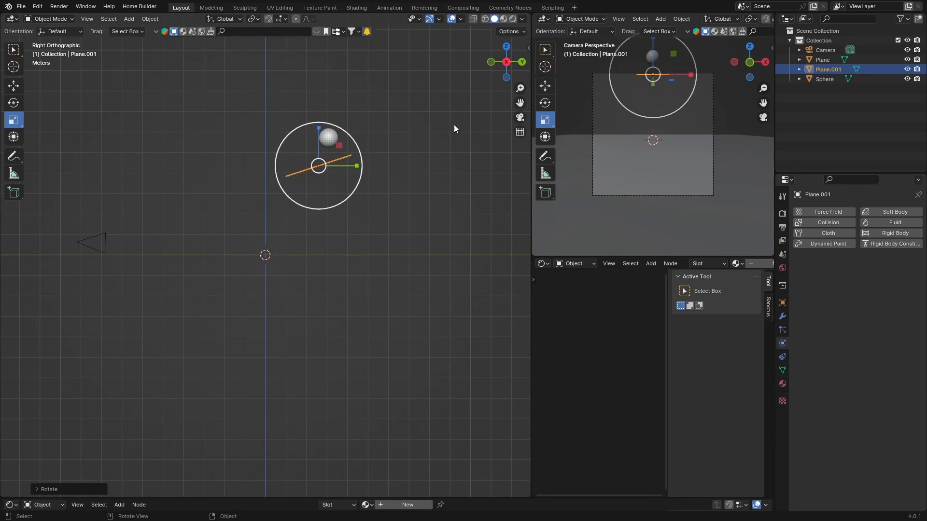
- Make the small tilted plane a passive rigid body
left_click(892, 234)
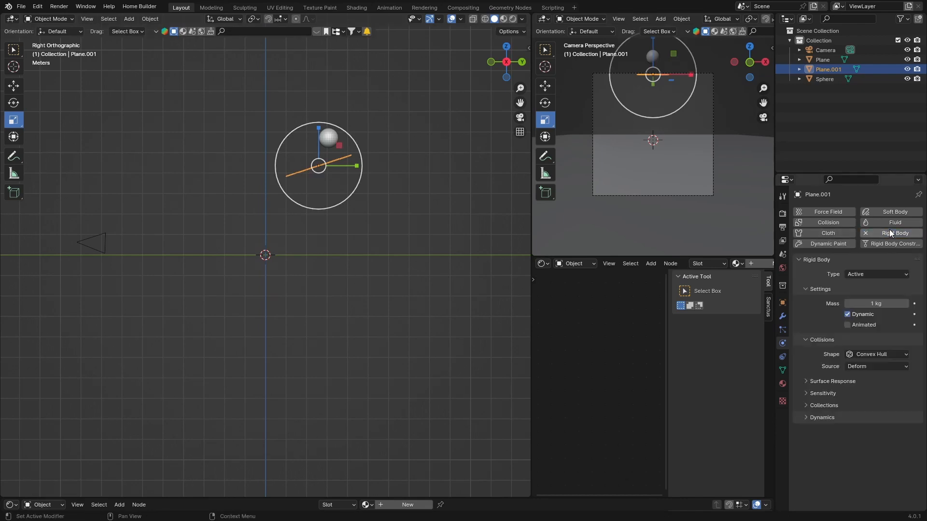
left_click(854, 274)
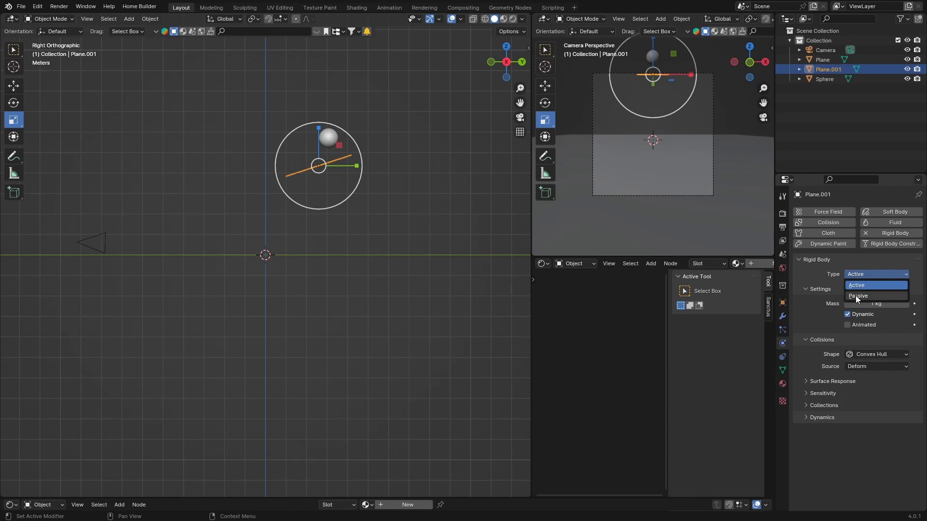
left_click(856, 295)
- Play the rigid body simulation to watch how the sphere behaves on the ramp and the ground plane
middle_click_drag(140, 213, 228, 219)
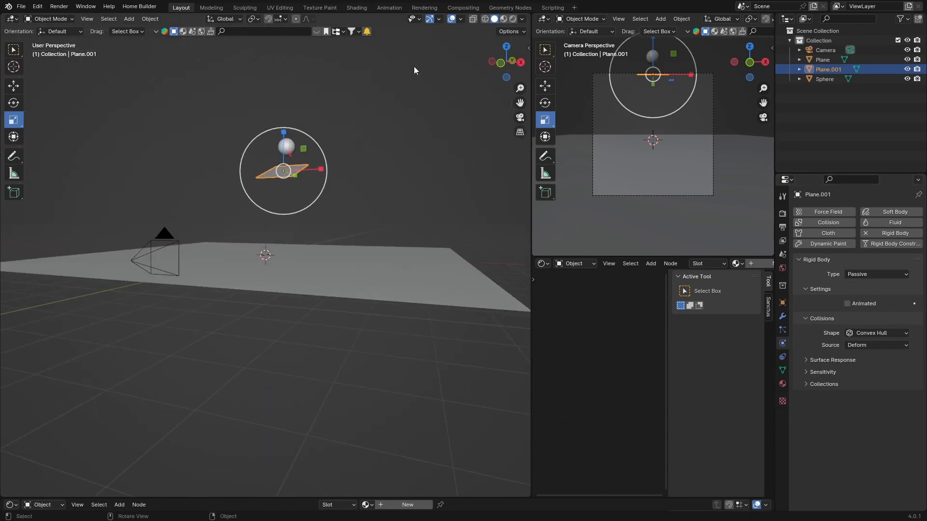
left_click_drag(516, 67, 201, 279)
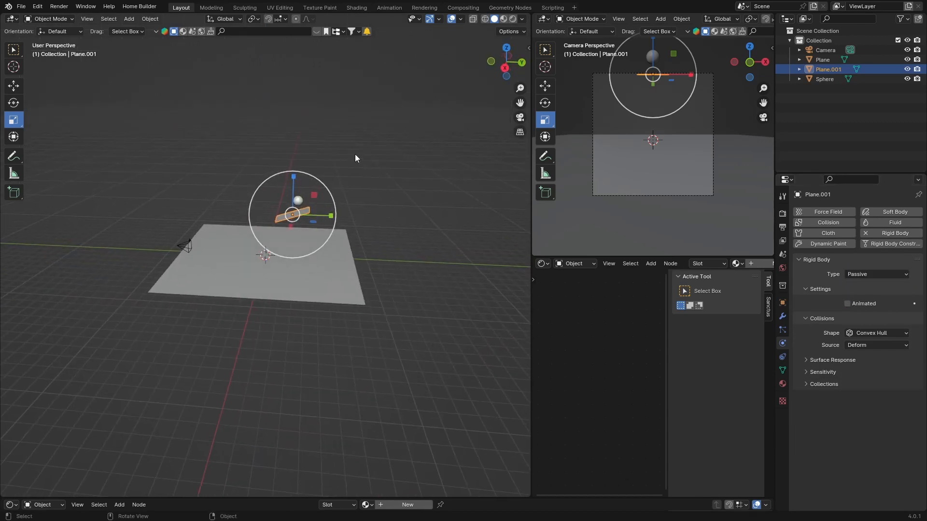
left_click(332, 182)
key("space")
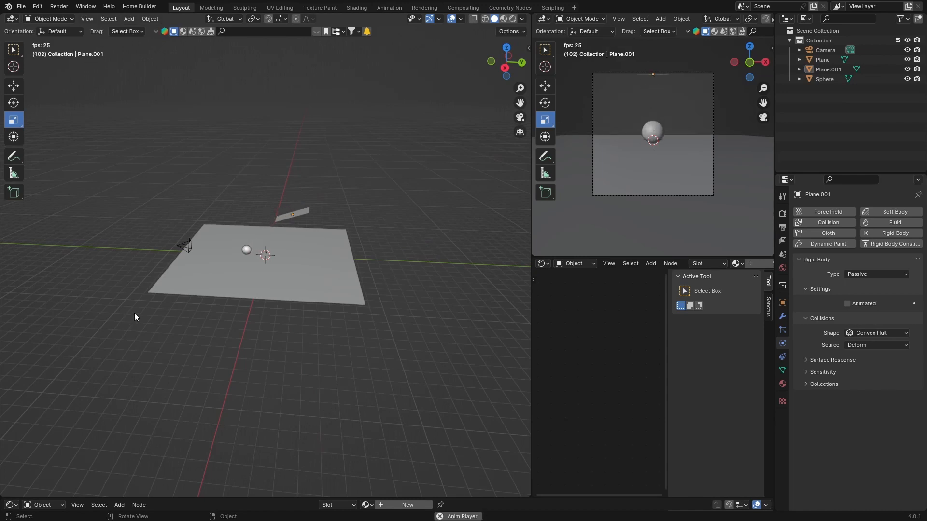
key("space")
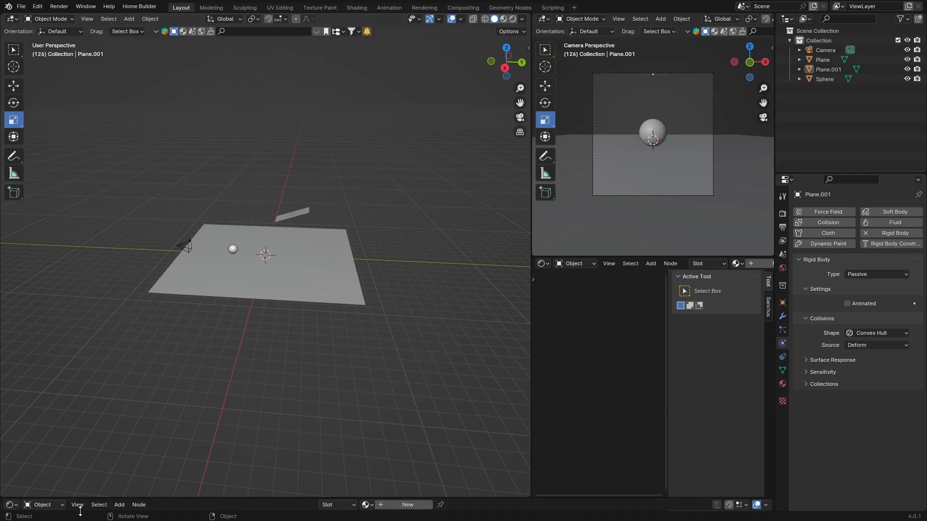
- Change the Shader Editor below the main viewport to a slim Timeline and rewind the animation to frame 0
left_click_drag(90, 498, 89, 381)
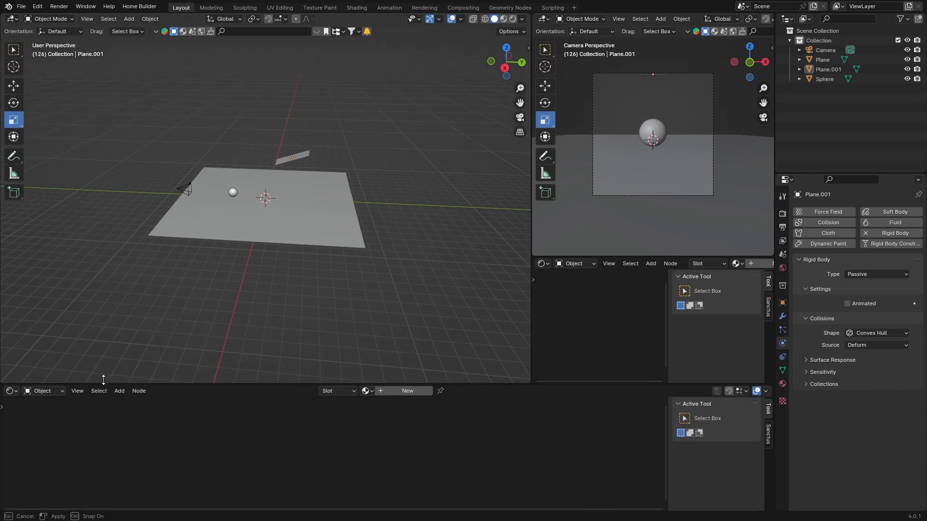
left_click(12, 387)
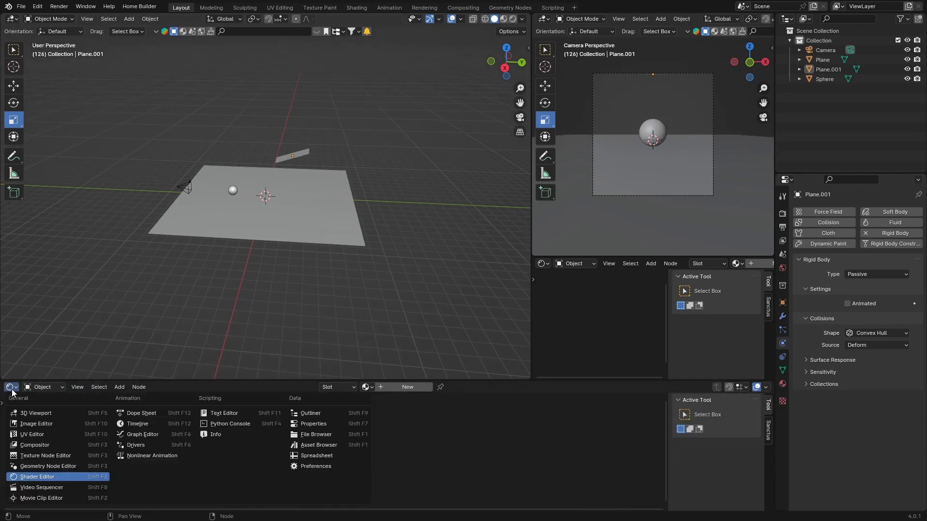
left_click(138, 424)
left_click_drag(361, 400, 26, 395)
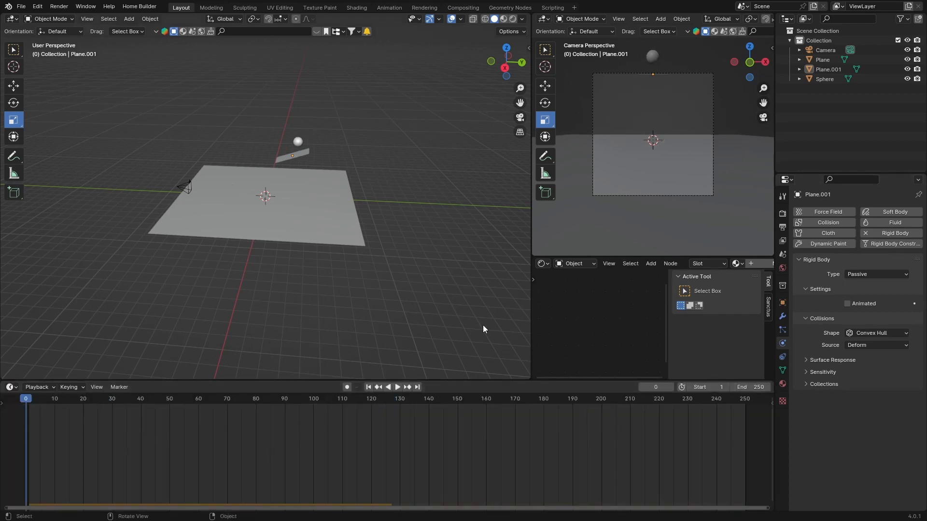
left_click_drag(281, 380, 259, 483)
- Apply the sphere's scale and check its transform values
scroll(262, 294, "up", 4)
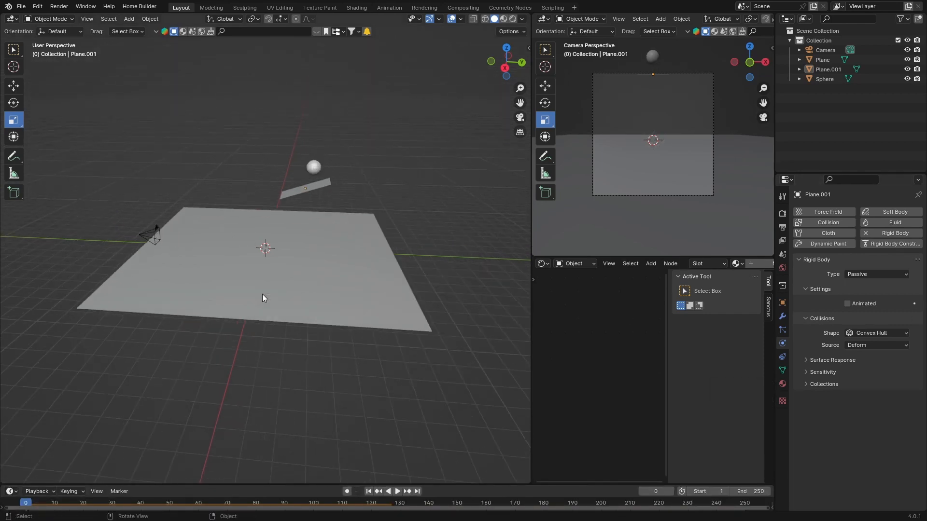
left_click(337, 130)
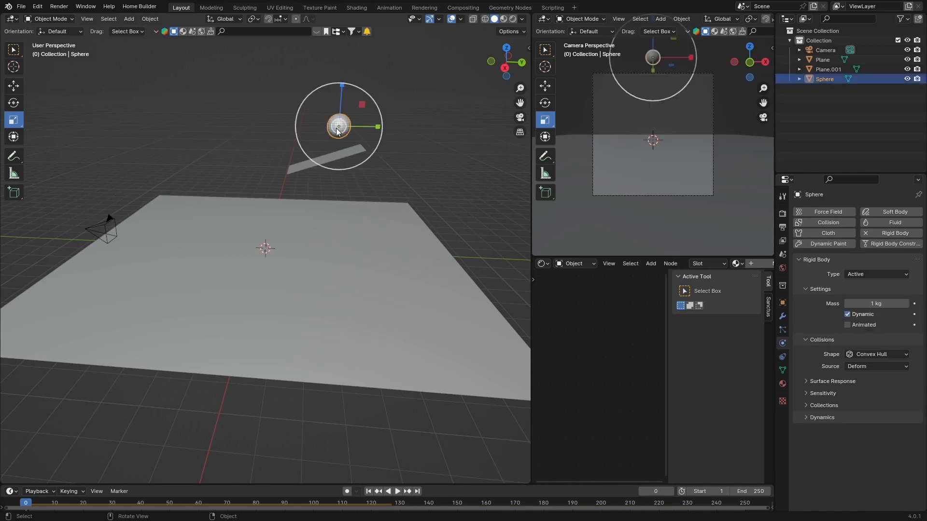
key("ctrl+a")
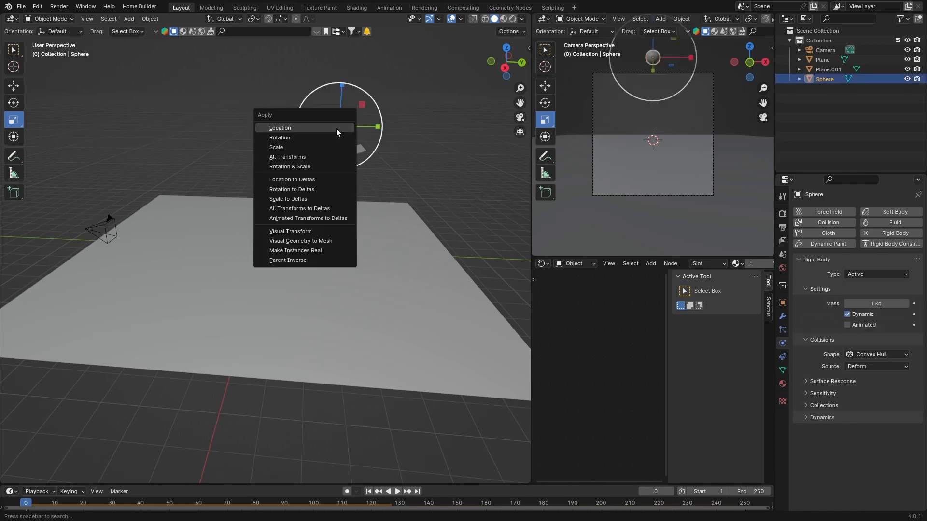
left_click(288, 149)
mouse_move(529, 48)
left_mouse_down()
mouse_move(509, 52)
mouse_move(529, 63)
left_mouse_up()
left_click(525, 94)
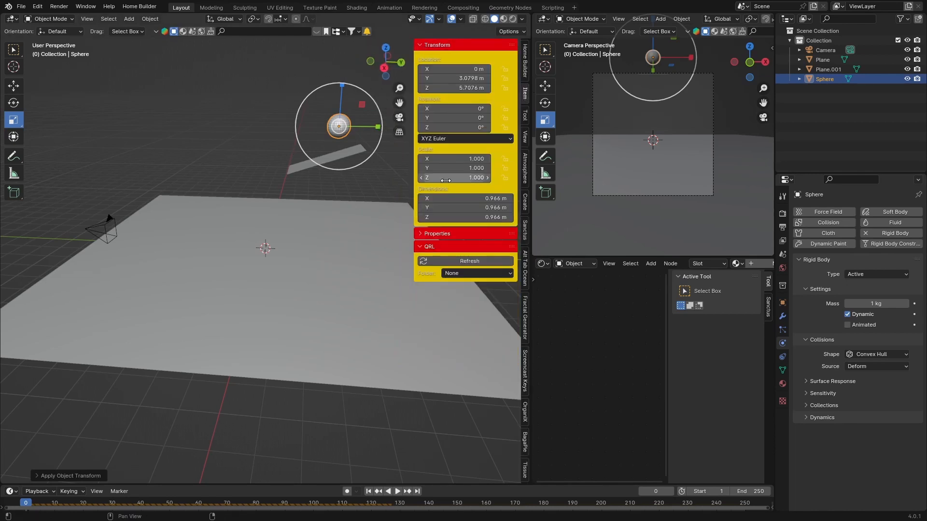
key("n")
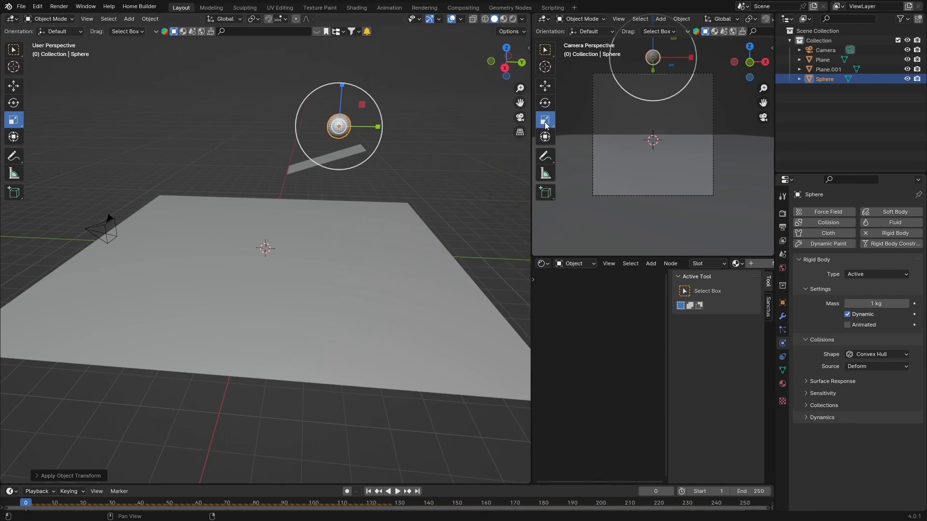
- Replay the simulation with the sphere's scale applied and return to the start of the animation
key("space")
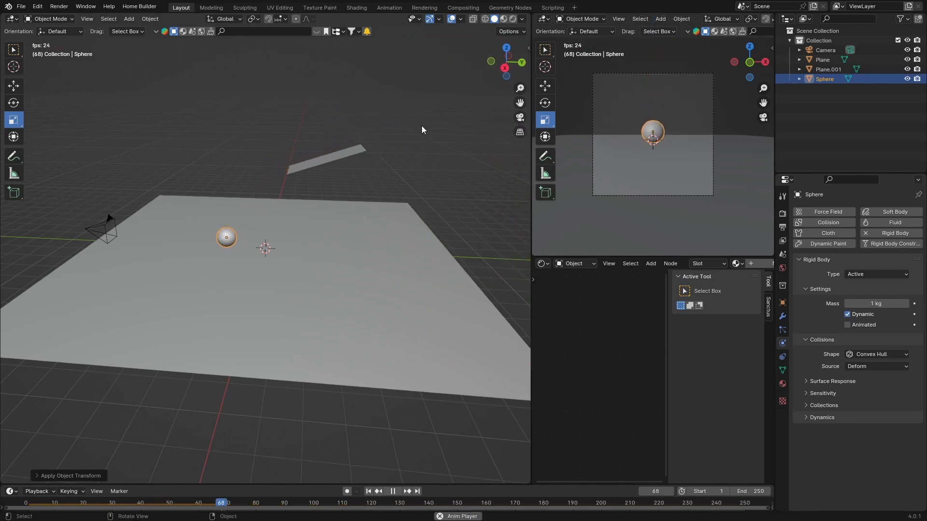
key("space")
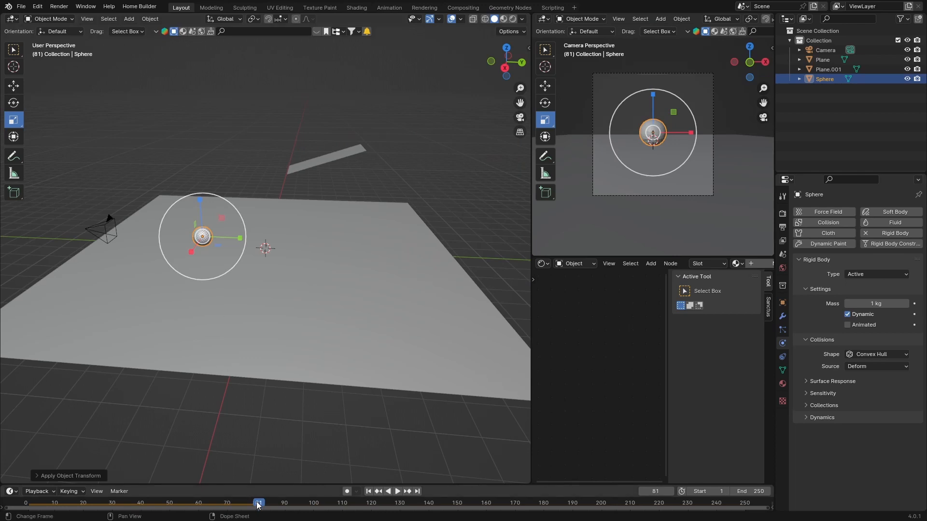
key("shift+Left")
left_click(436, 134)
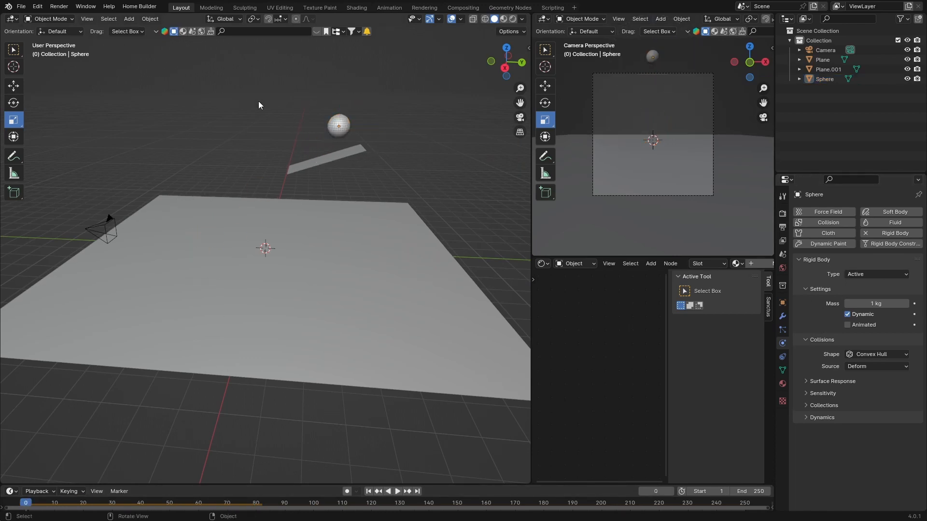
- Set the sphere's rigid body collision shape to Sphere and test the simulation
left_click(332, 126)
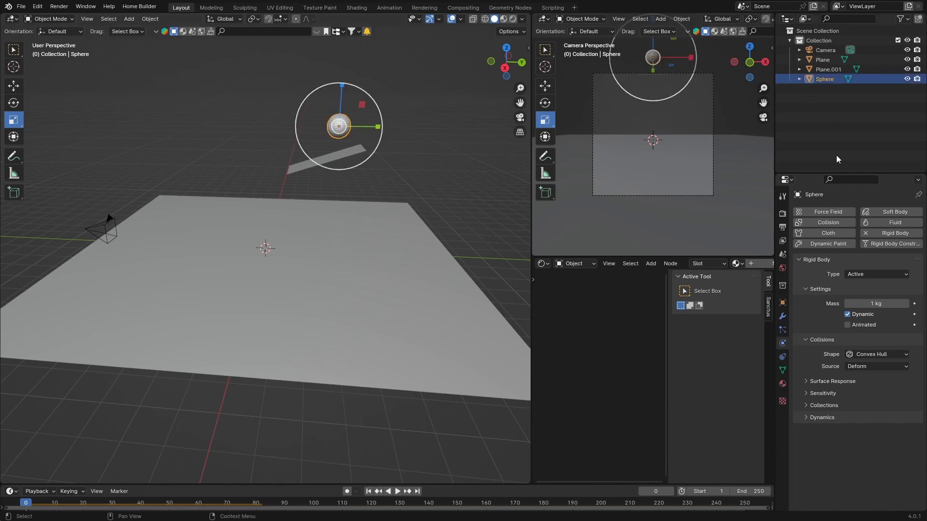
left_click(867, 355)
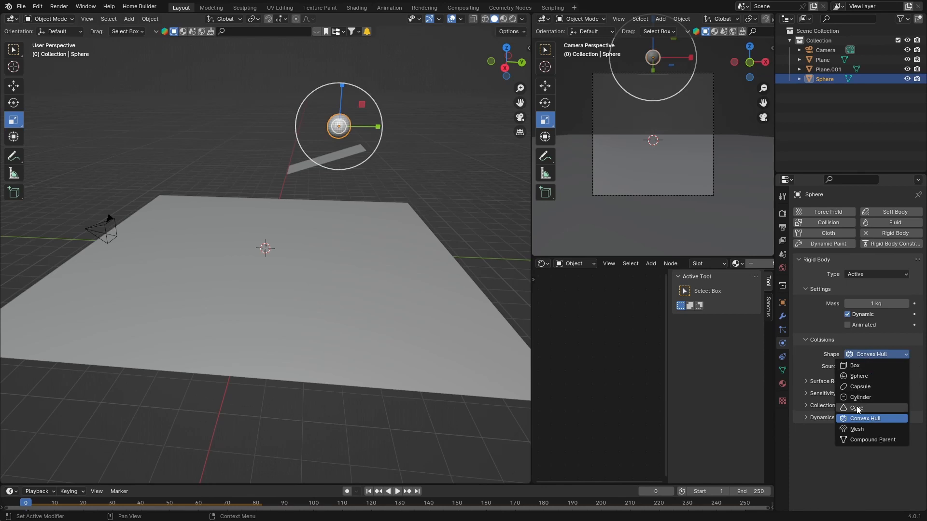
left_click(859, 378)
left_click(449, 166)
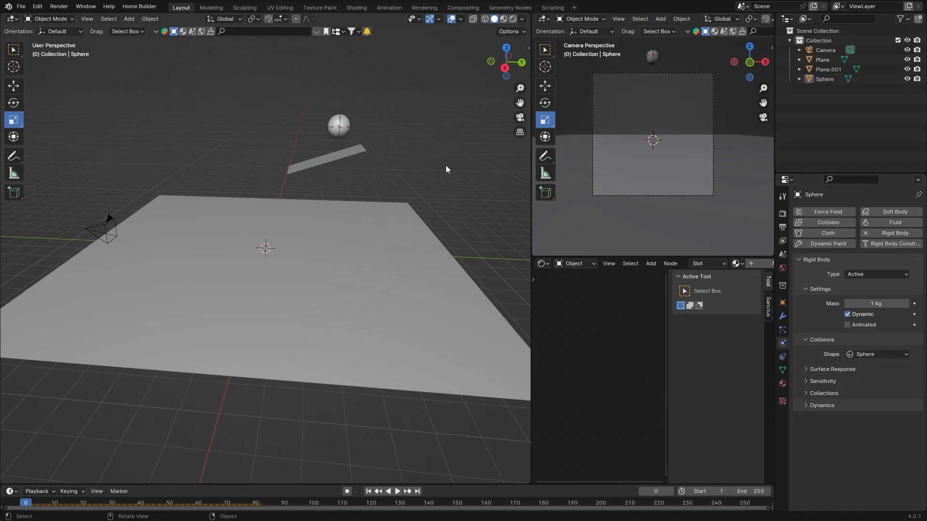
key("space")
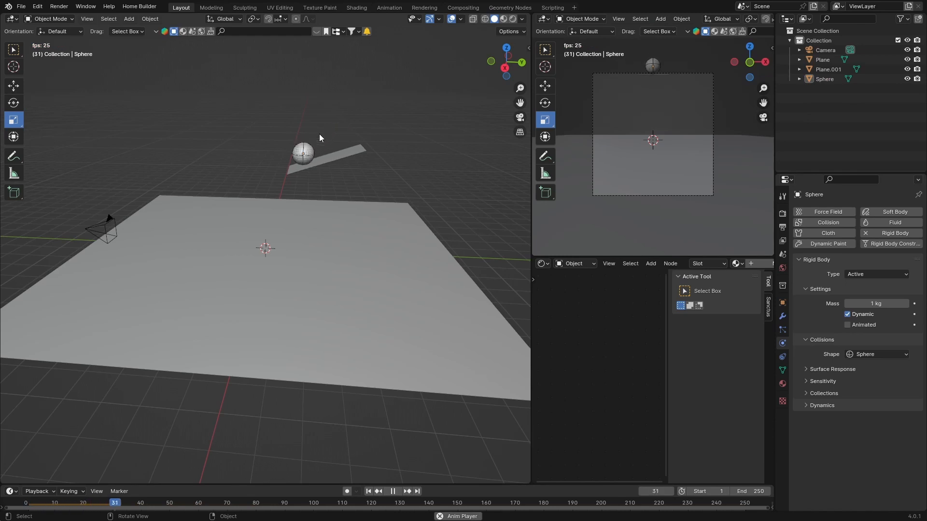
key("Escape")
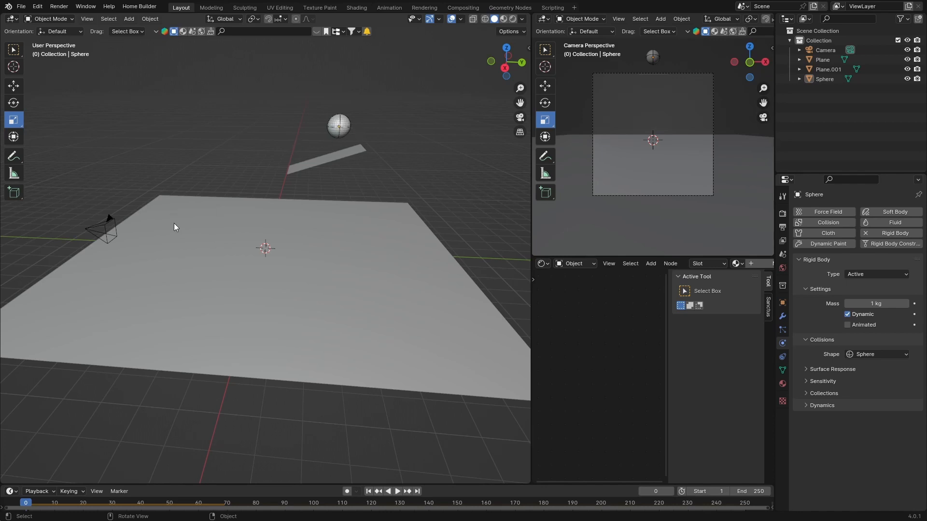
- Add a cube and scale it down uniformly to less than a fifth of its size
key("shift+a")
mouse_move(176, 222)
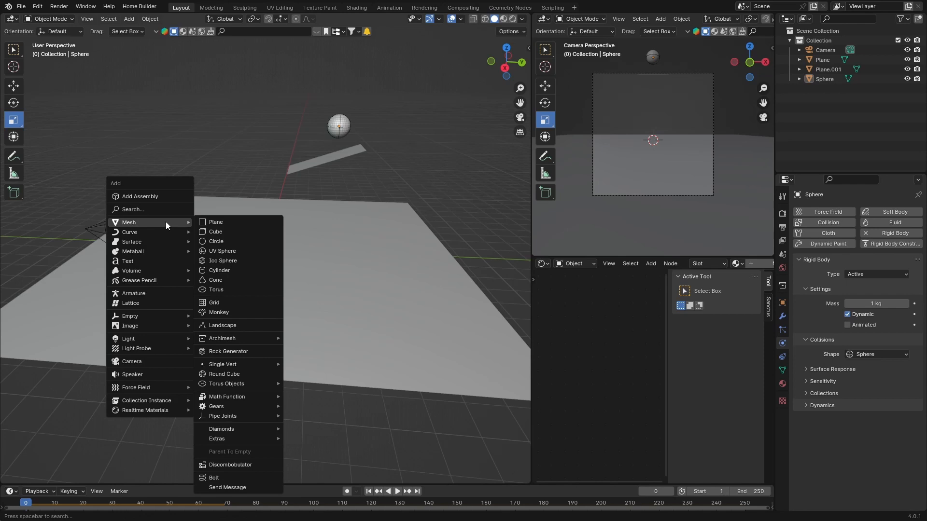
left_click(212, 231)
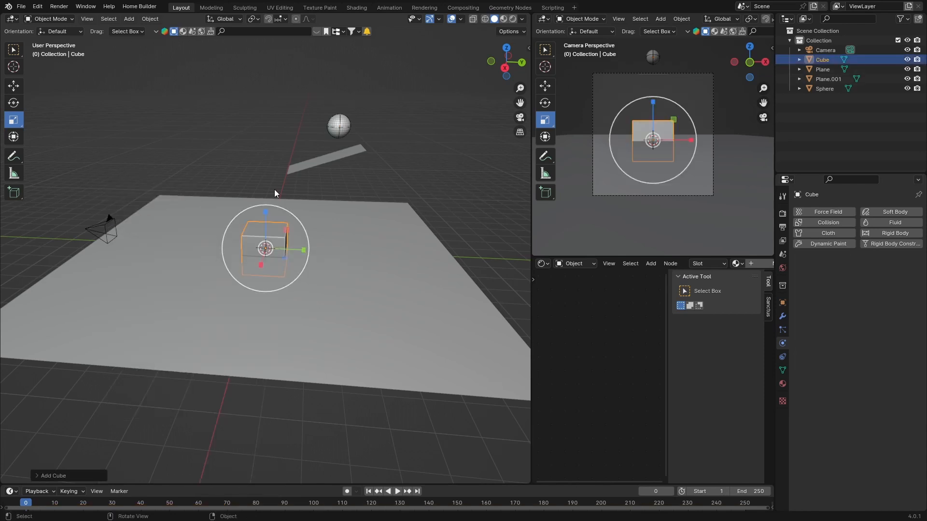
key("s")
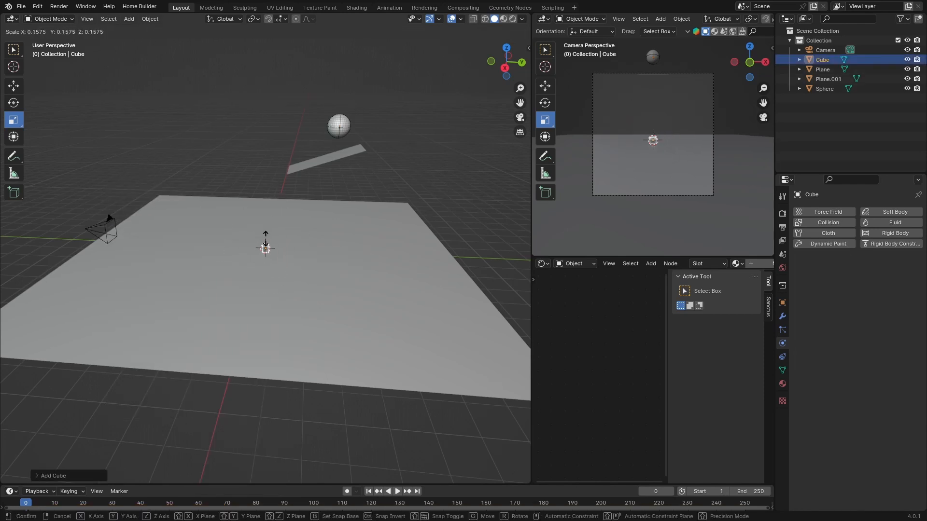
left_click(265, 242)
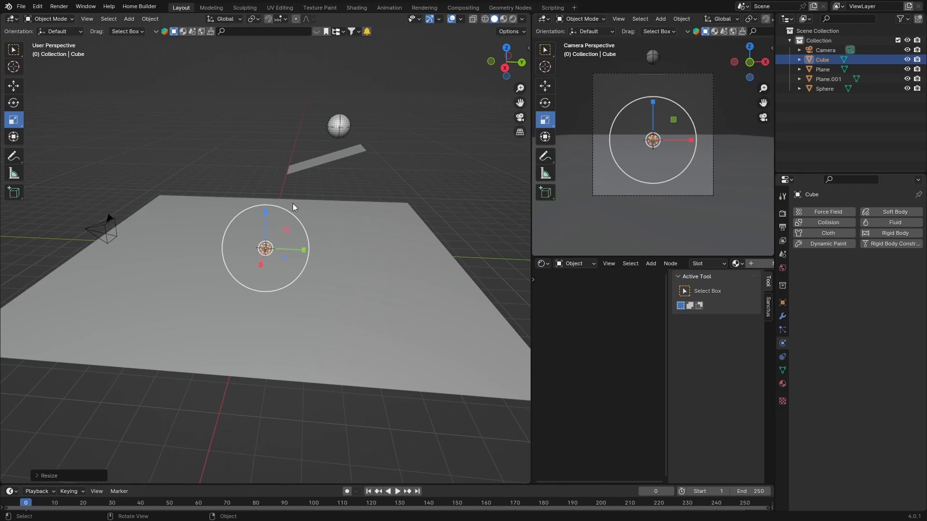
- Raise the small cube about 0.19 m along Z in the side view so it rests on the ground plane
left_click(504, 68)
scroll(210, 246, "up", 4)
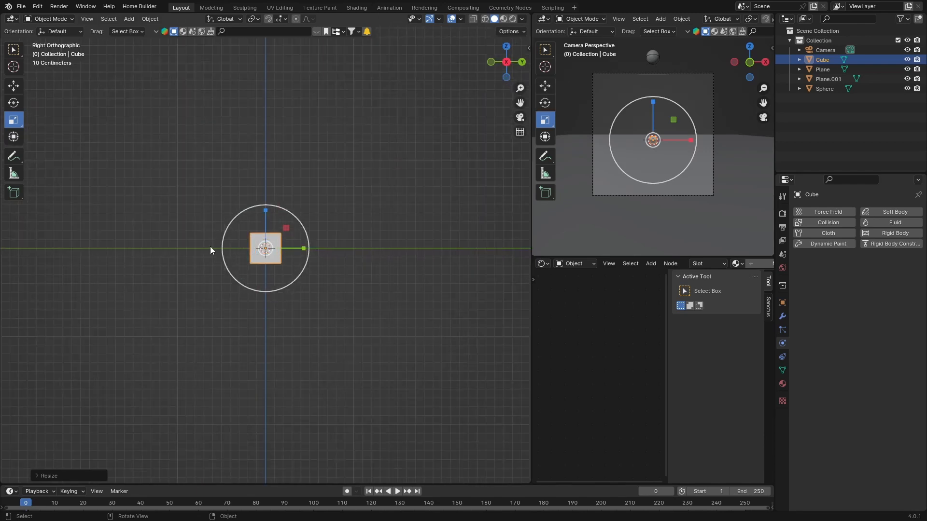
key("g")
key("z")
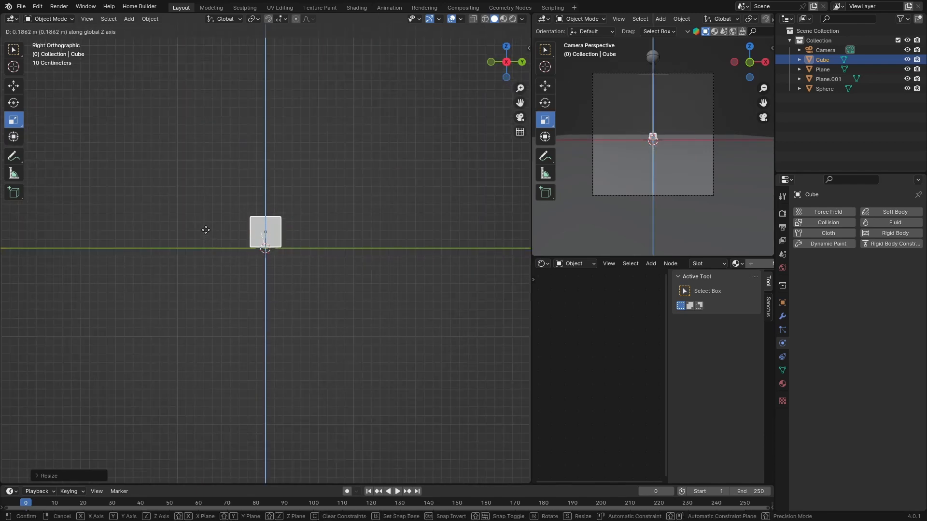
left_click(206, 230)
- Move the small cube about 2 m along negative Y in the top view, towards the camera, and keep it selected
middle_click_drag(184, 263, 285, 293)
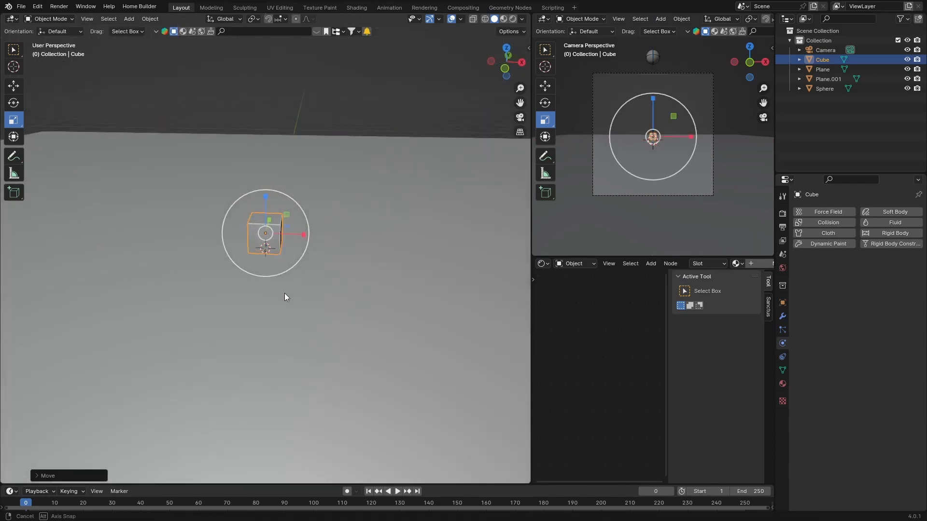
scroll(285, 294, "down", 3)
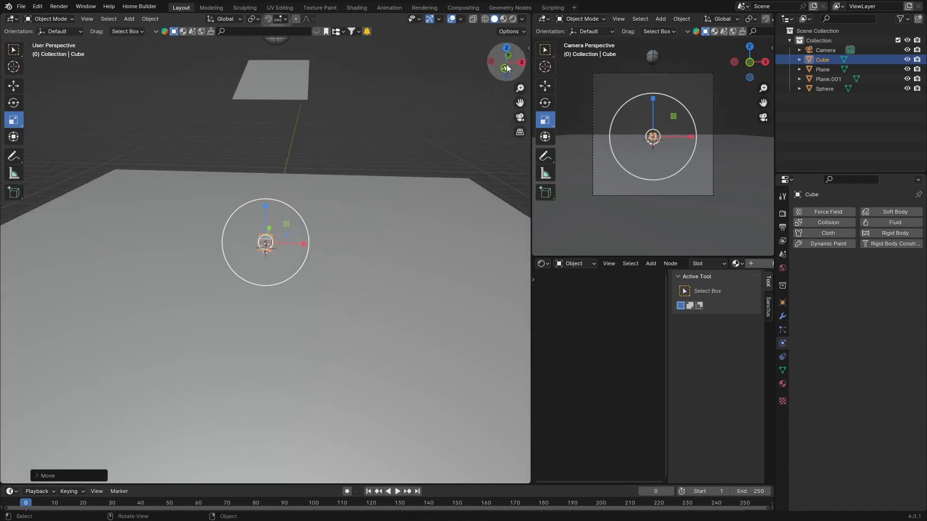
left_click(506, 48)
scroll(234, 265, "down", 3)
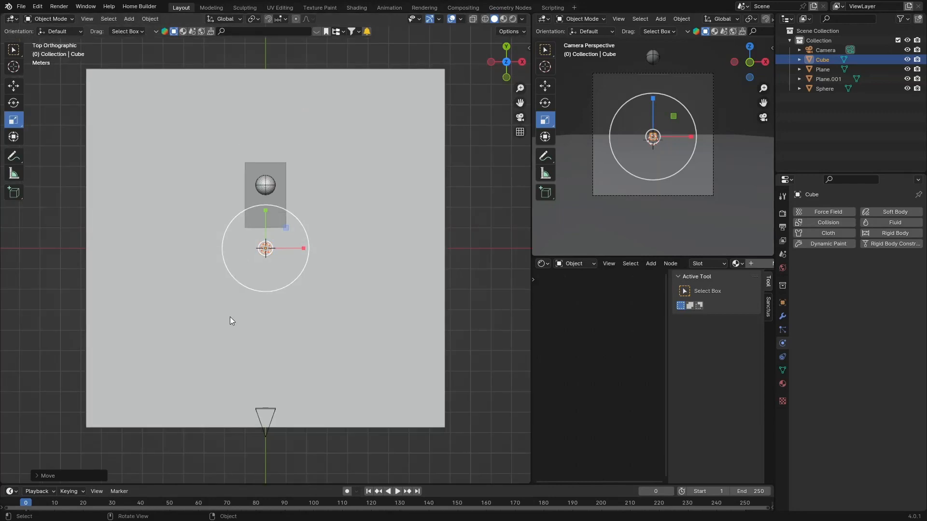
middle_click_drag(232, 321, 121, 264)
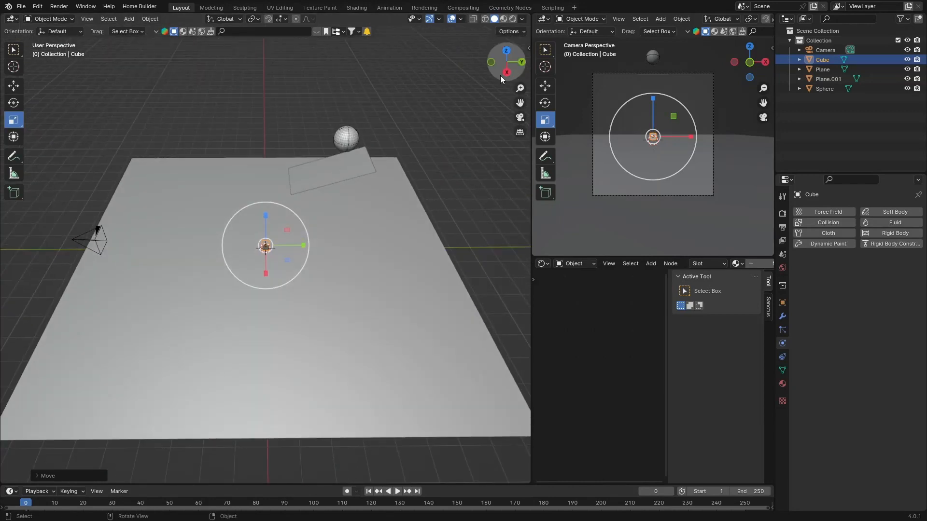
left_click(506, 50)
key("g")
key("y")
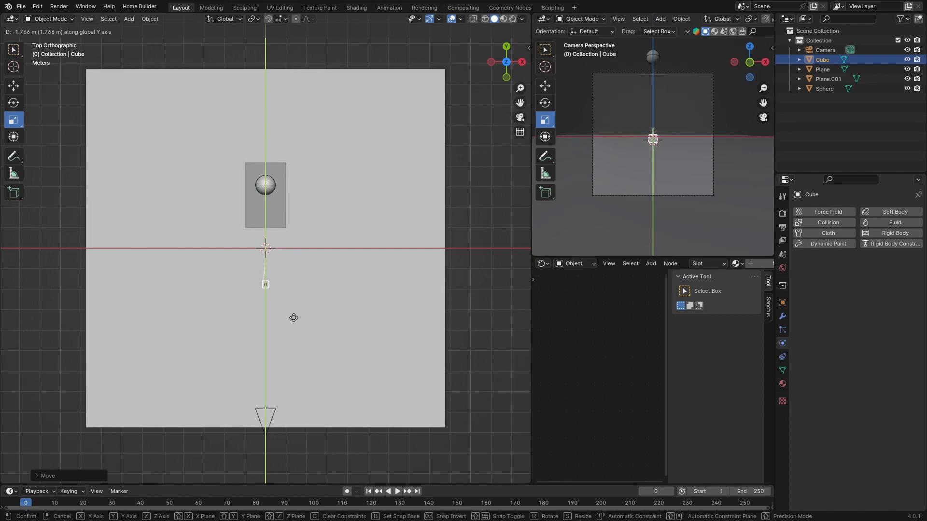
left_click(292, 322)
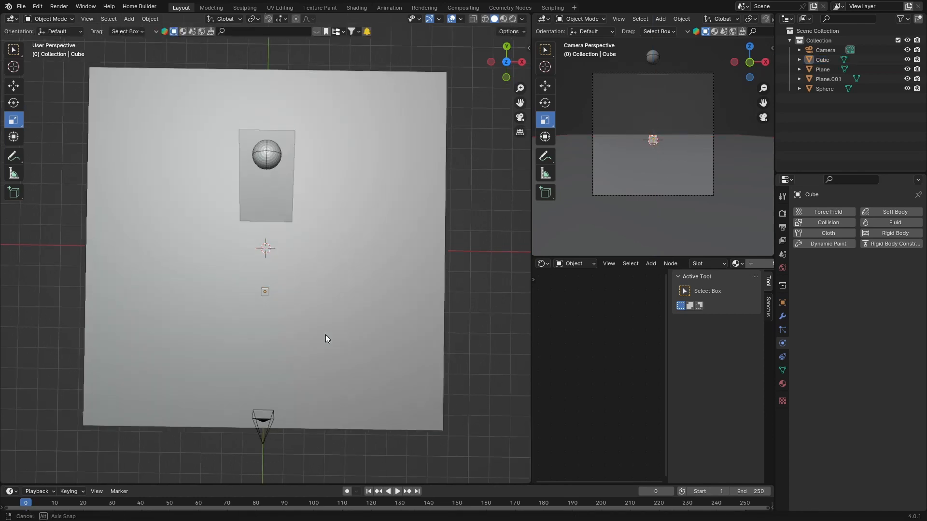
middle_click_drag(327, 337, 209, 275)
left_click(223, 242)
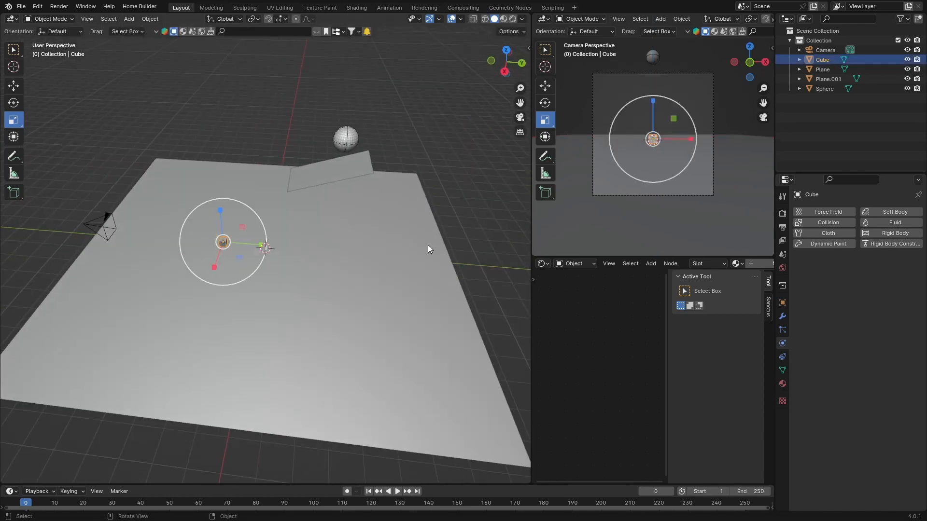
- Add an active rigid body to the small cube and hide the camera in the viewport for a clear back view
left_click(883, 235)
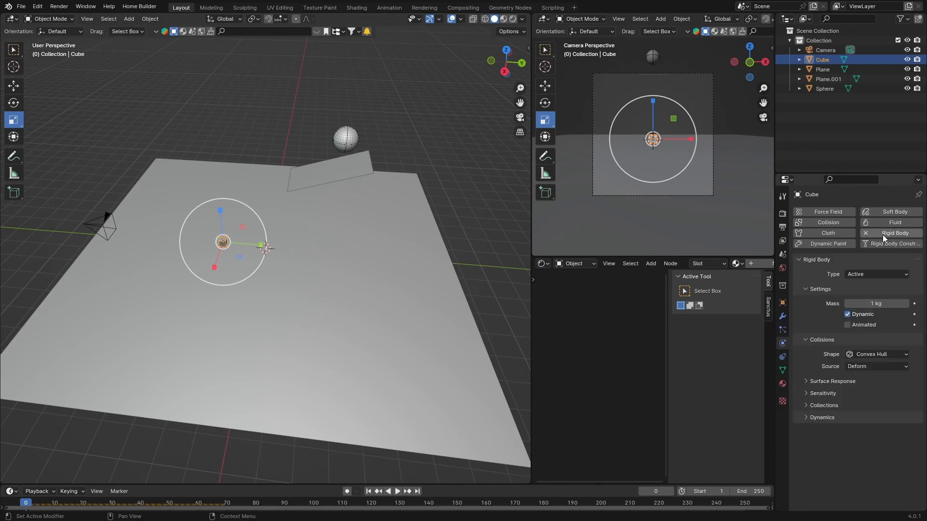
left_click(522, 63)
scroll(236, 254, "up", 3)
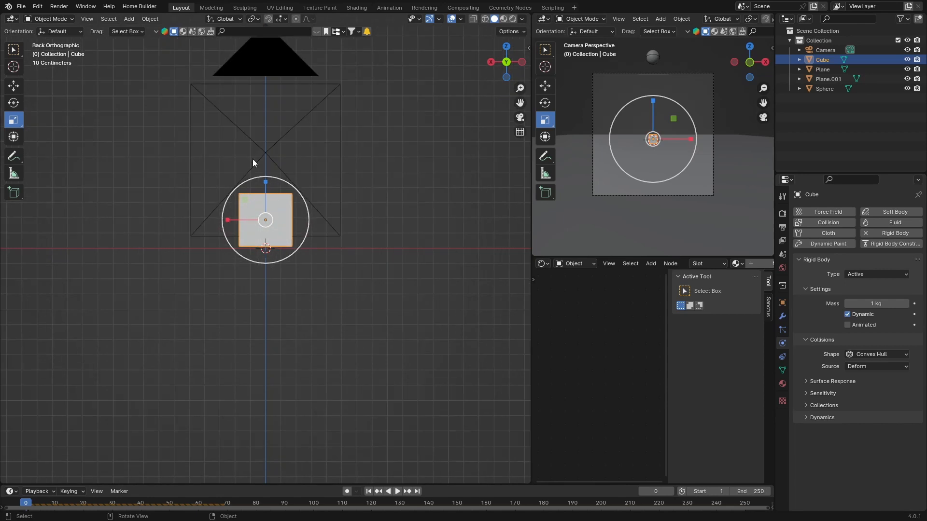
left_click(273, 144)
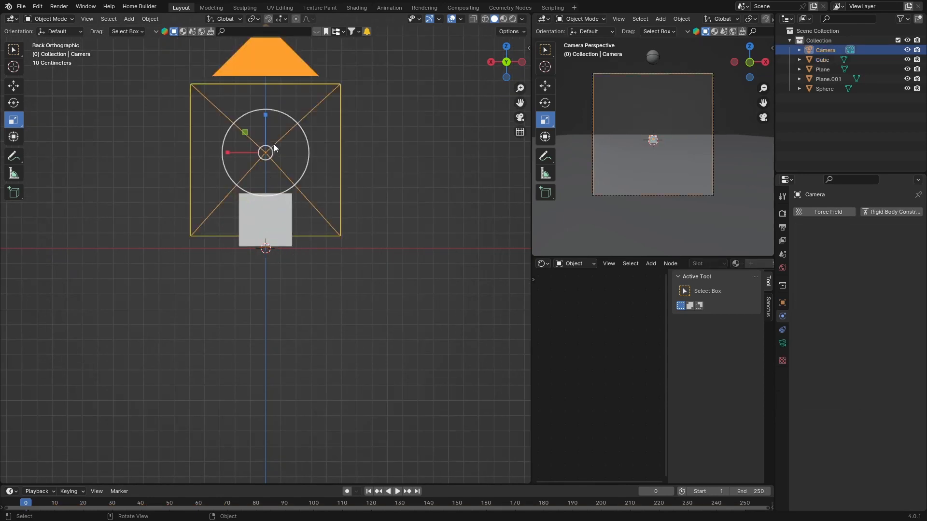
left_click(907, 50)
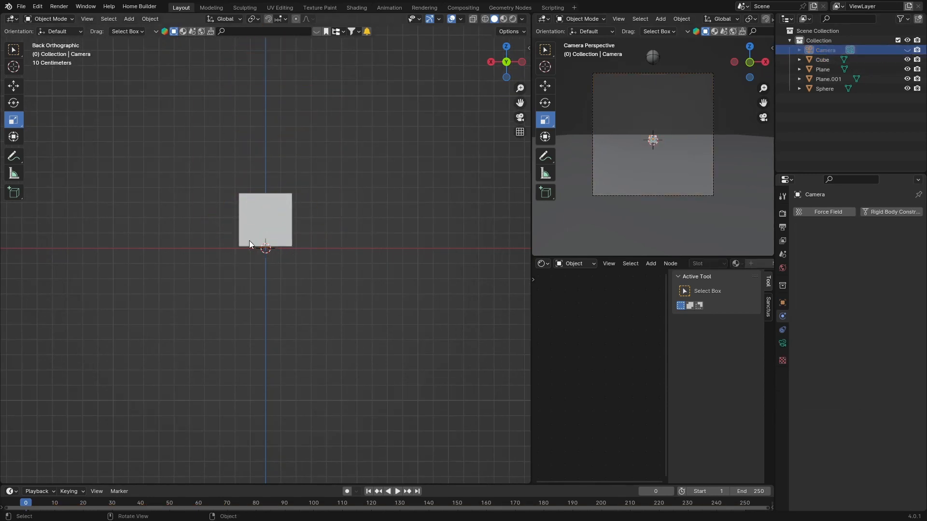
- Duplicate the small cube about 0.36 m upward along Z so the copy sits directly on top of it
left_click(263, 216)
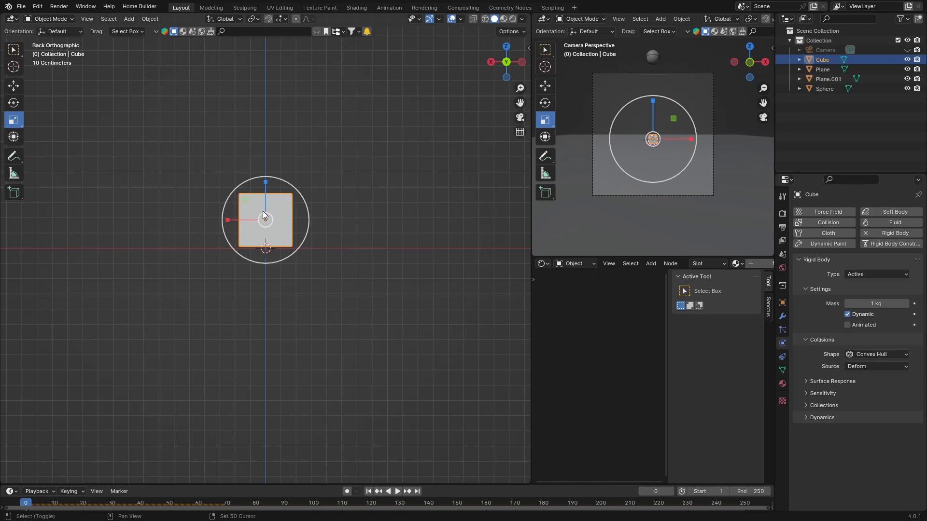
key("shift+d")
key("z")
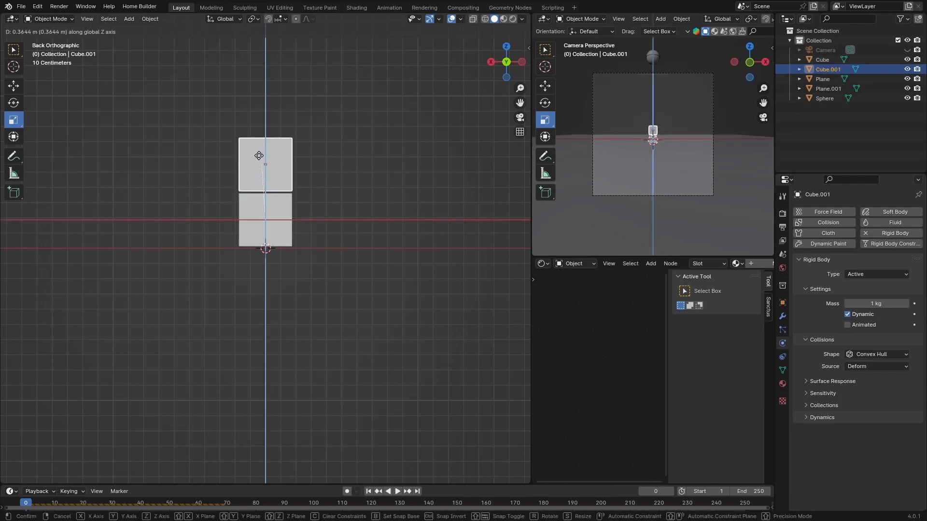
left_click(262, 157)
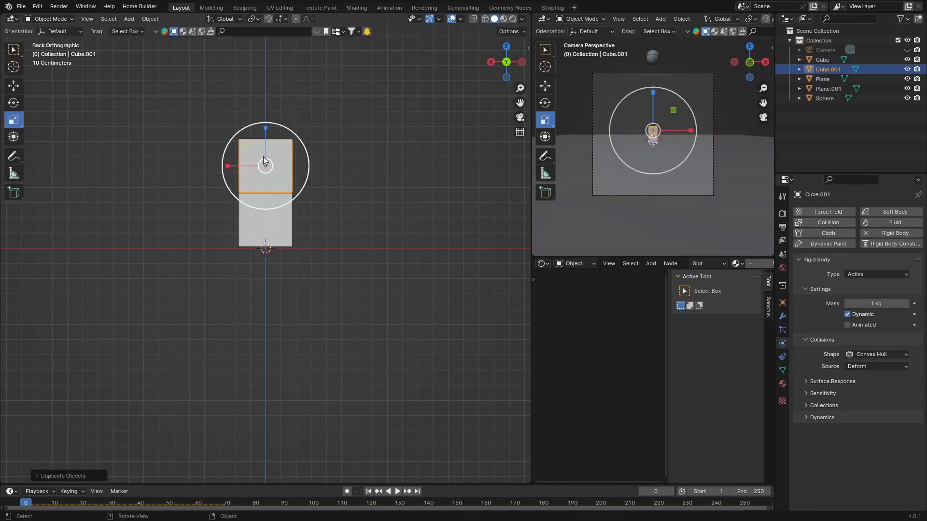
left_click(374, 135)
- Repeat the upward duplication of the upper cube five times to build a column of seven cubes
scroll(373, 135, "down", 4)
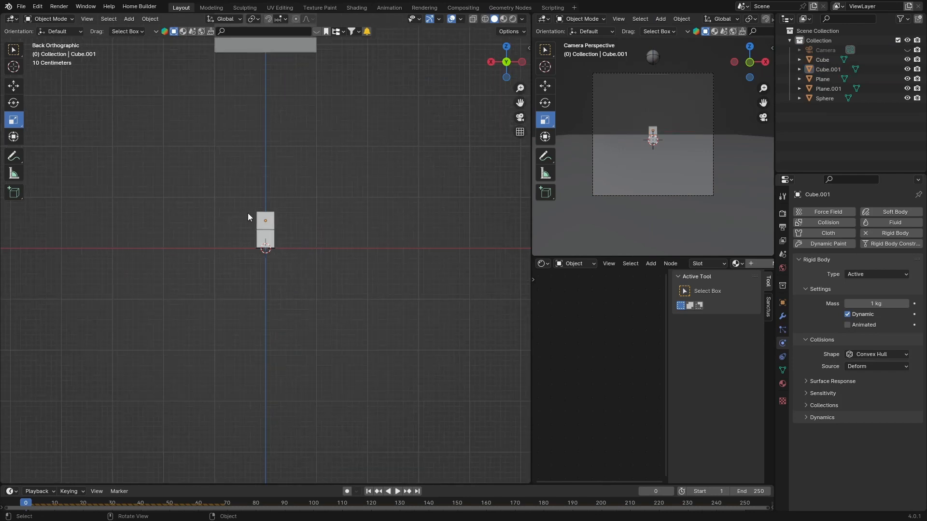
left_click(263, 216)
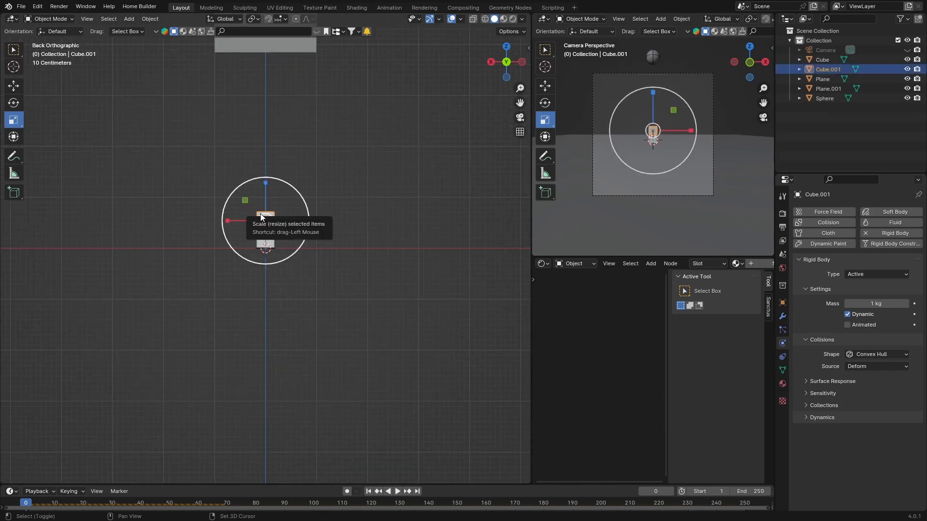
key("shift+r")
key("shift+r")
key("shift+r")
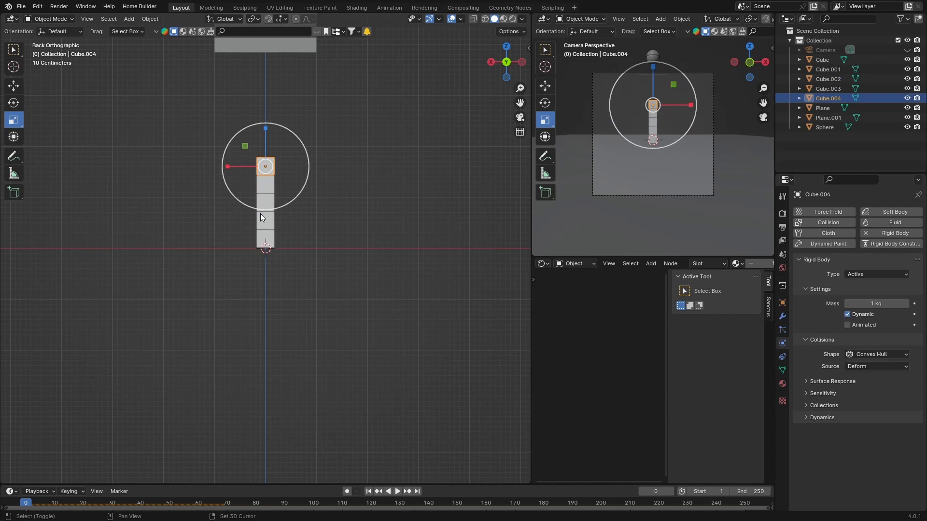
key("shift+r")
key("shift+r")
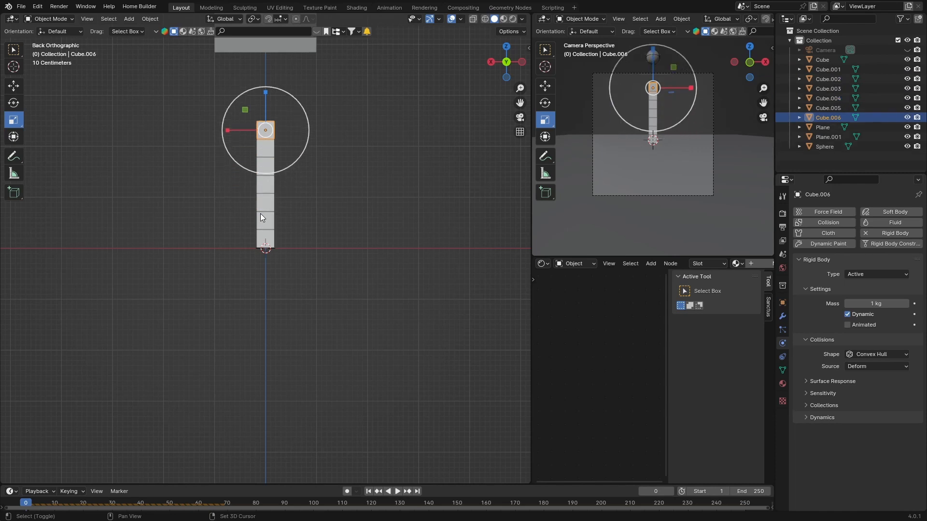
left_click(323, 193)
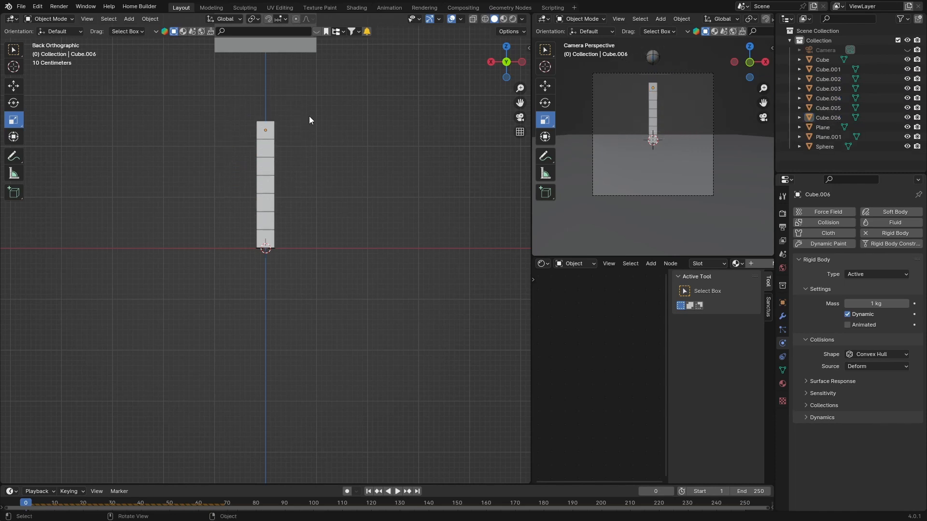
- Duplicate the whole seven-cube column along negative X so the copy stands closely beside the original
left_click_drag(310, 117, 264, 236)
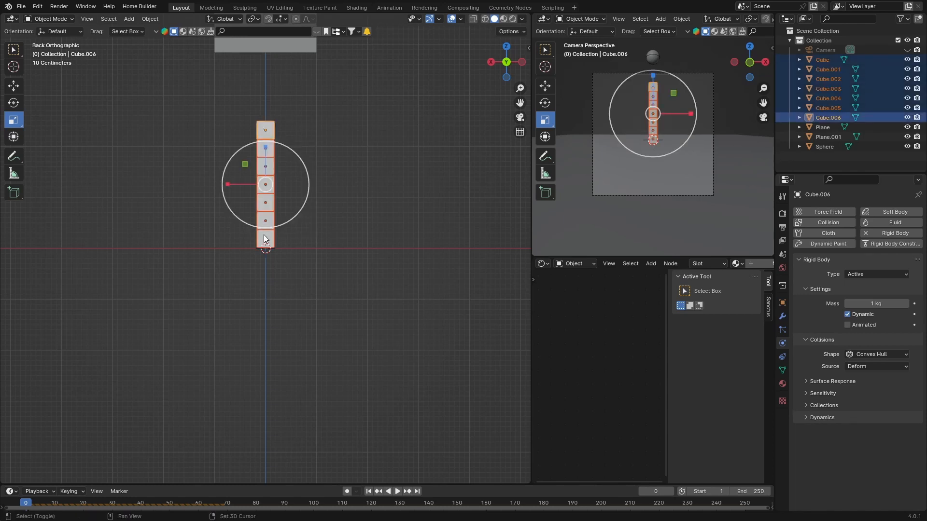
key("shift+d")
key("x")
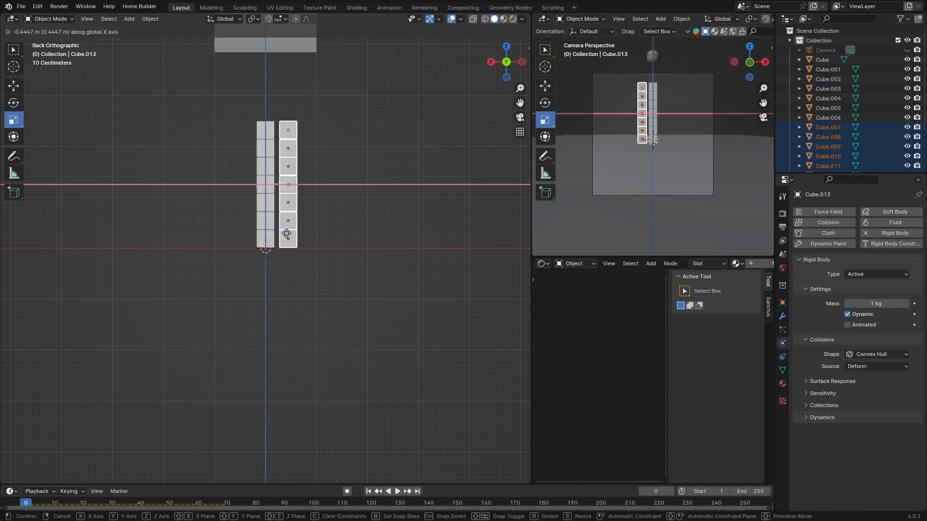
left_click(282, 234)
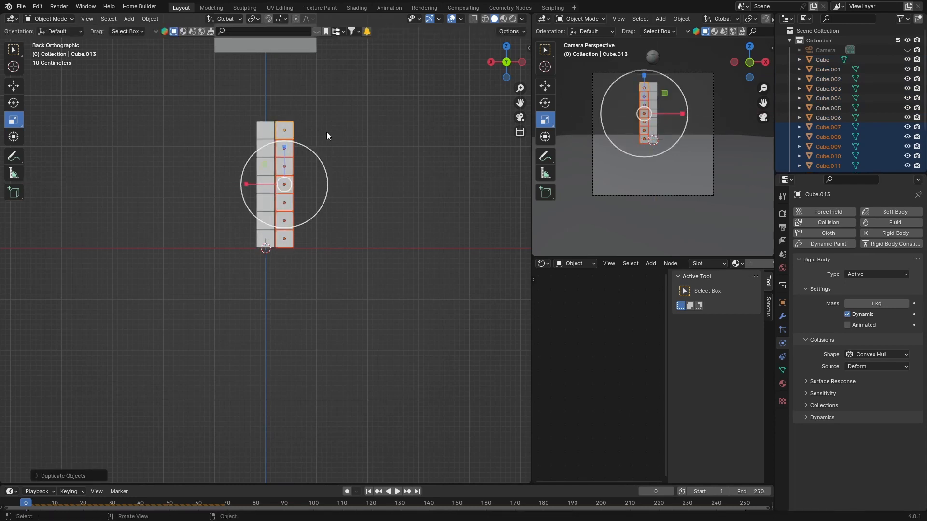
- Duplicate both cube columns about 0.75 m along positive X to form a wall four columns wide
left_click_drag(330, 110, 263, 240)
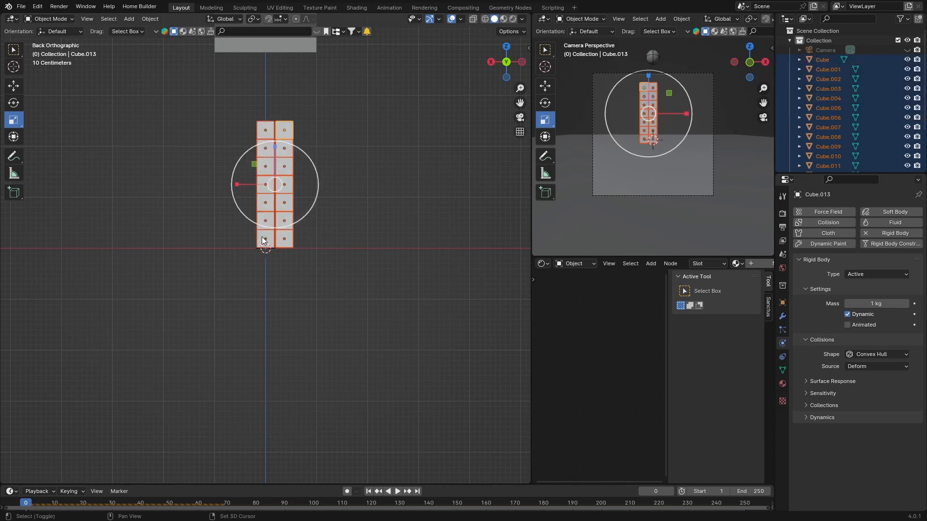
key("shift+d")
key("x")
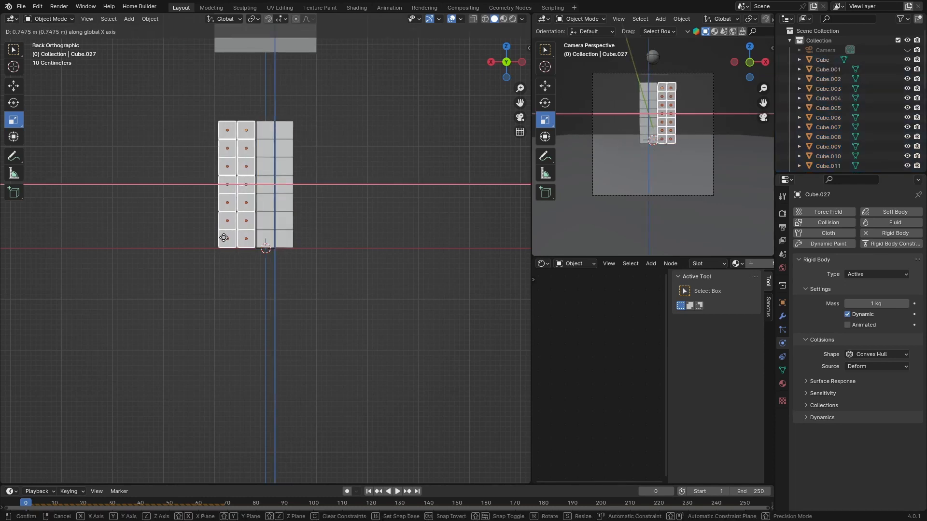
left_click(225, 237)
- Duplicate the four cube columns about 1.5 m along negative X to form a wall eight columns wide
left_click_drag(352, 109, 193, 239)
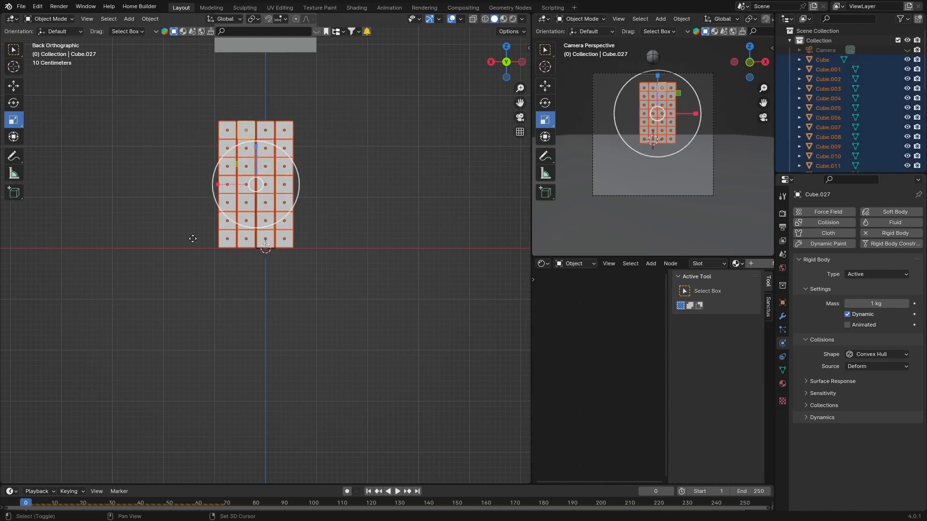
key("shift+d")
key("x")
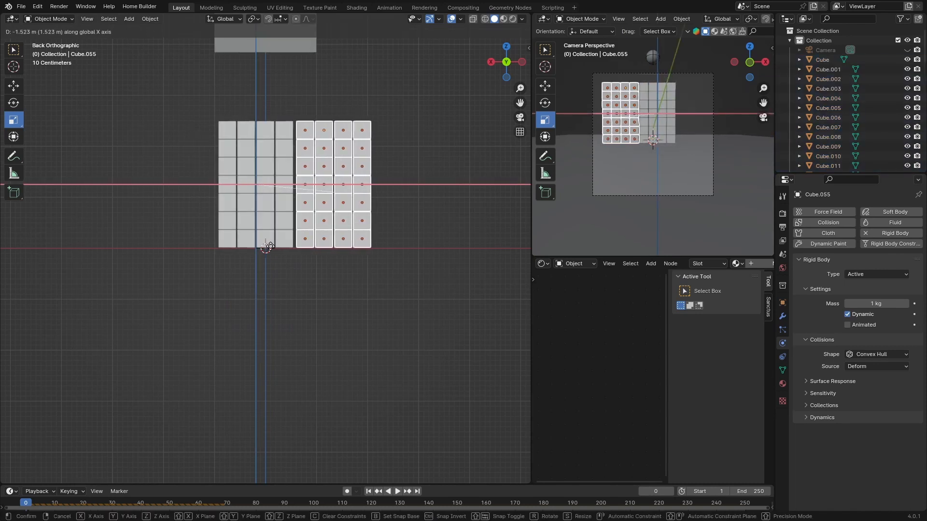
left_click(269, 247)
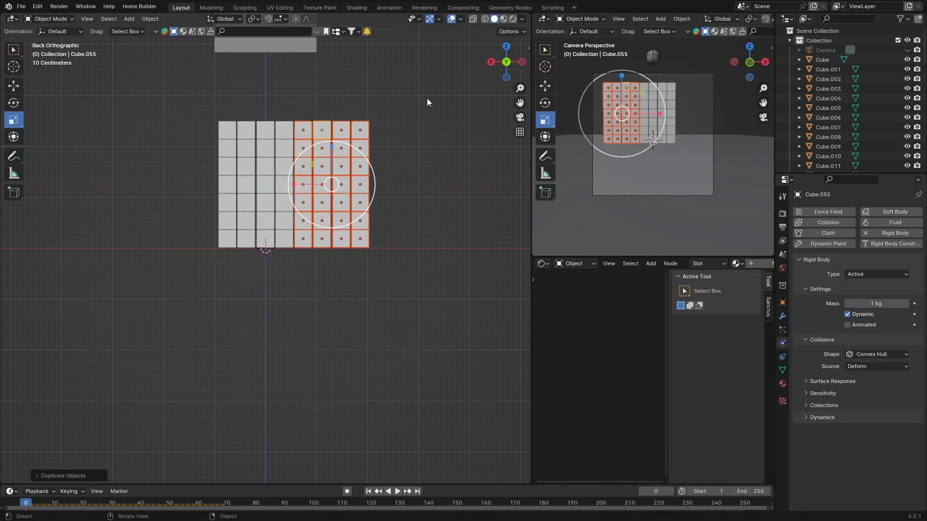
- Move the entire cube wall about 0.58 m along positive X to center it in front of the ramp
left_click_drag(427, 97, 191, 241)
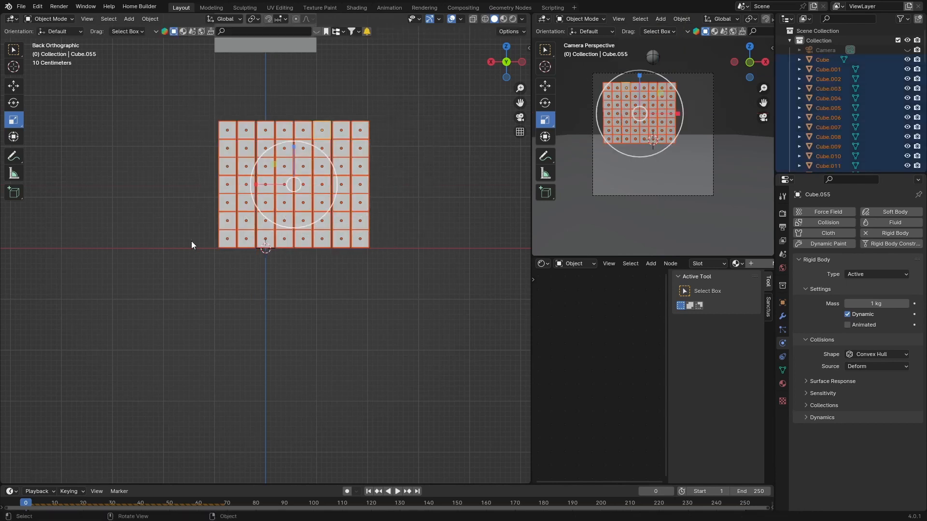
key("g")
key("x")
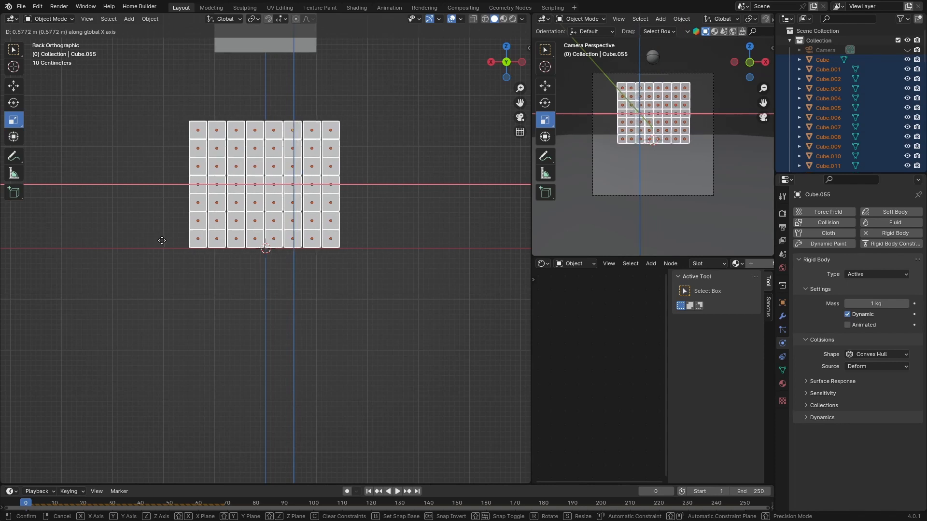
left_click(162, 240)
left_click(385, 167)
- Apply the object transform to the cube wall, sphere, ramp and ground plane together, with all of them selected
middle_click_drag(396, 176, 266, 198)
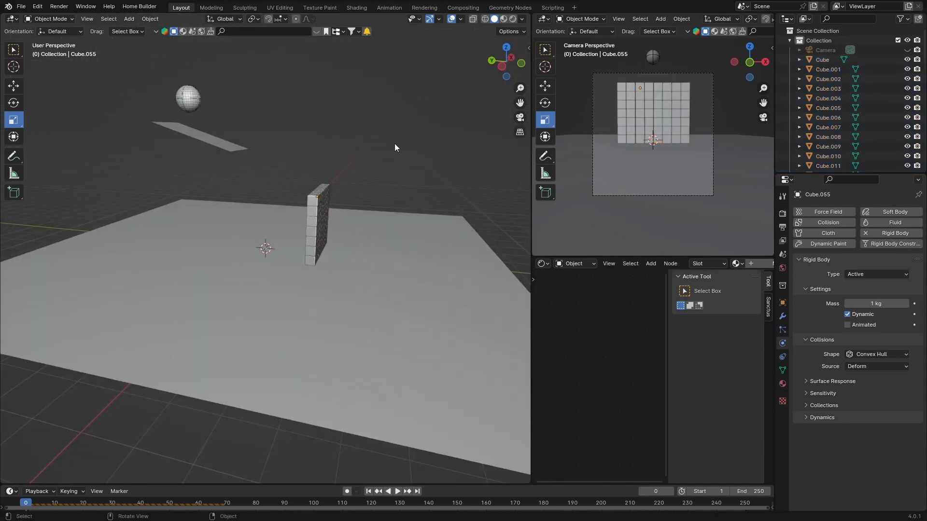
scroll(317, 170, "down", 3)
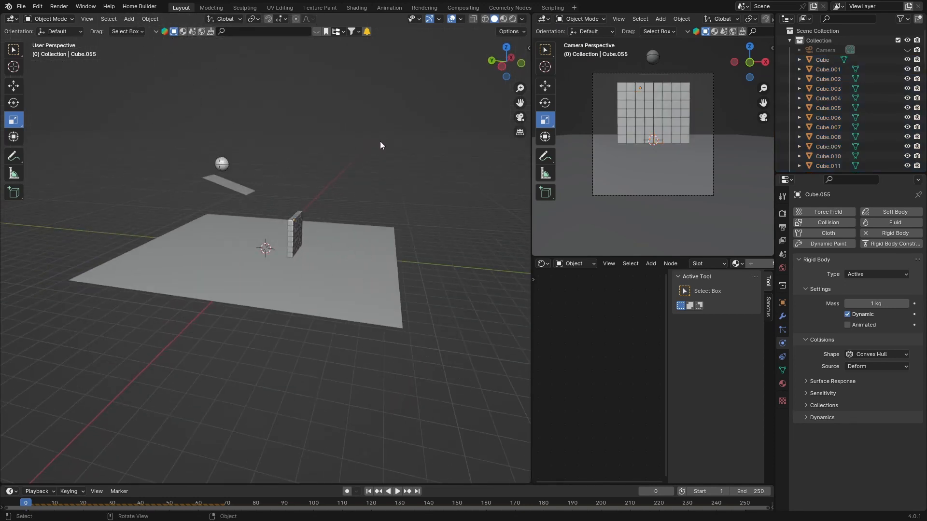
left_click_drag(387, 142, 119, 352)
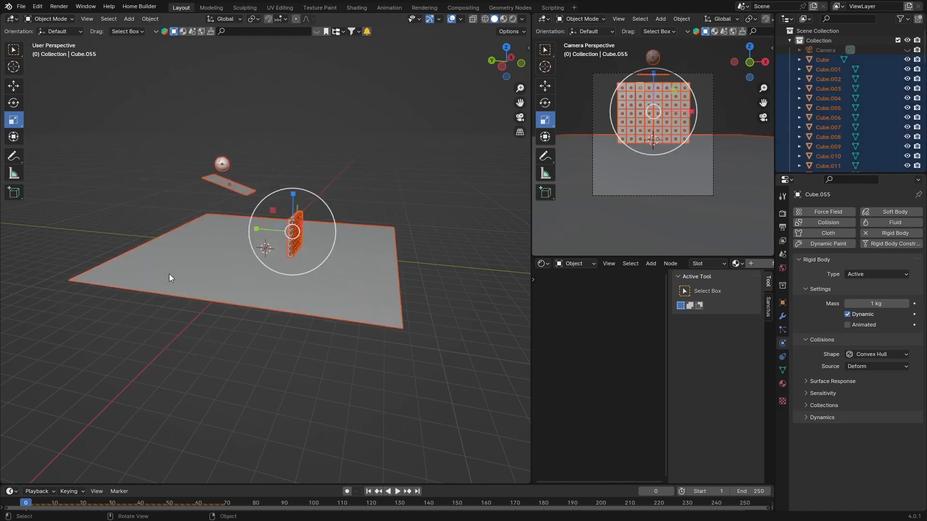
key("ctrl+a")
left_click(121, 277)
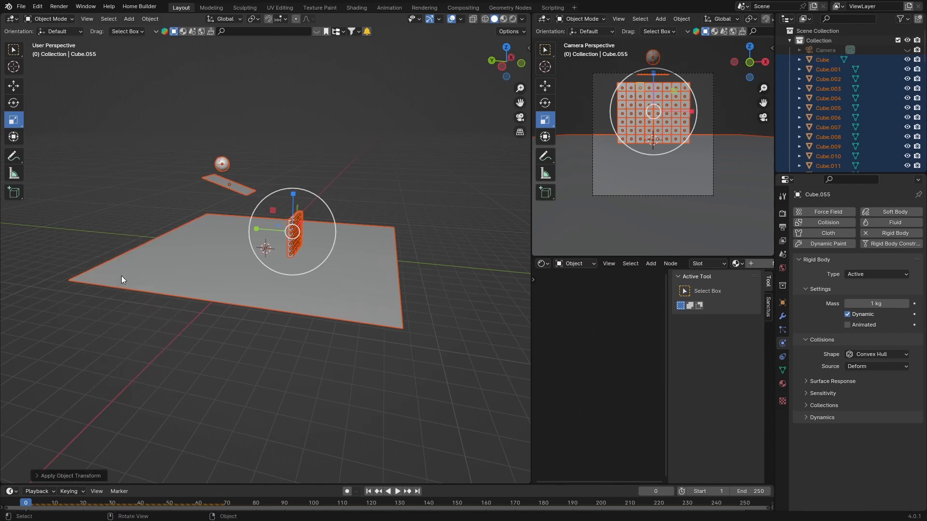
left_click(381, 185)
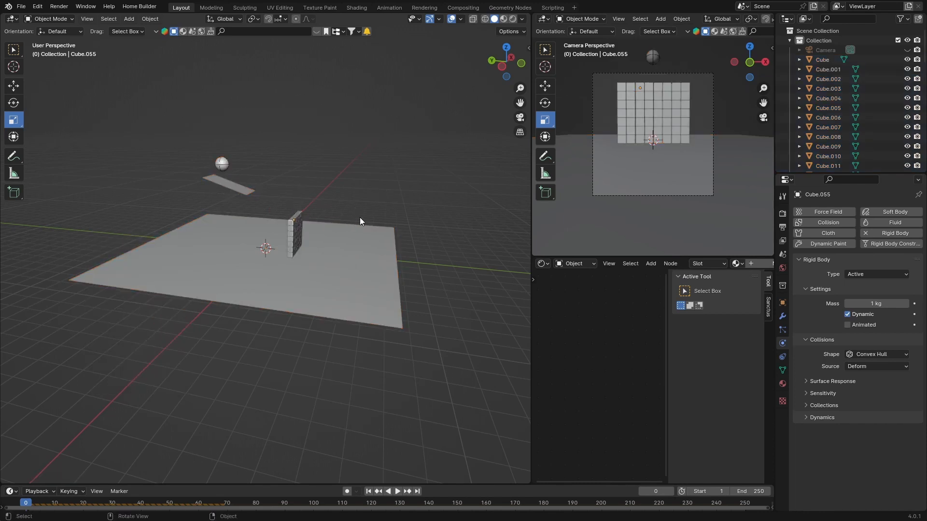
- Set the sphere's rigid body mass to 25 kg and play the simulation from a side angle
left_click(508, 48)
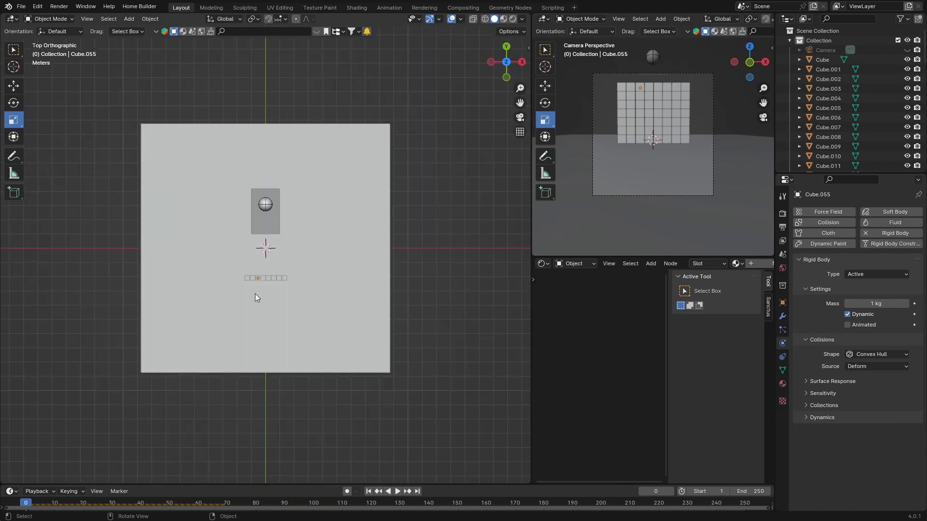
scroll(302, 290, "up", 6)
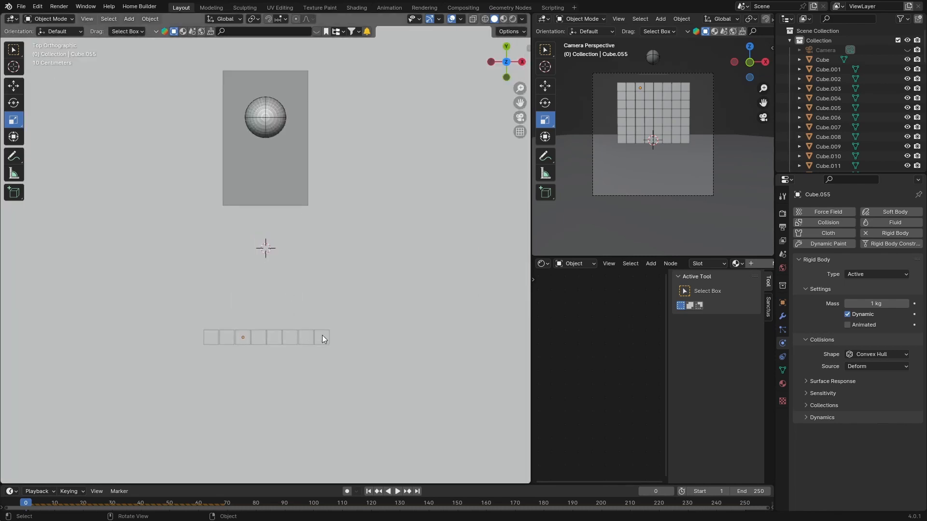
middle_click_drag(325, 334, 300, 98)
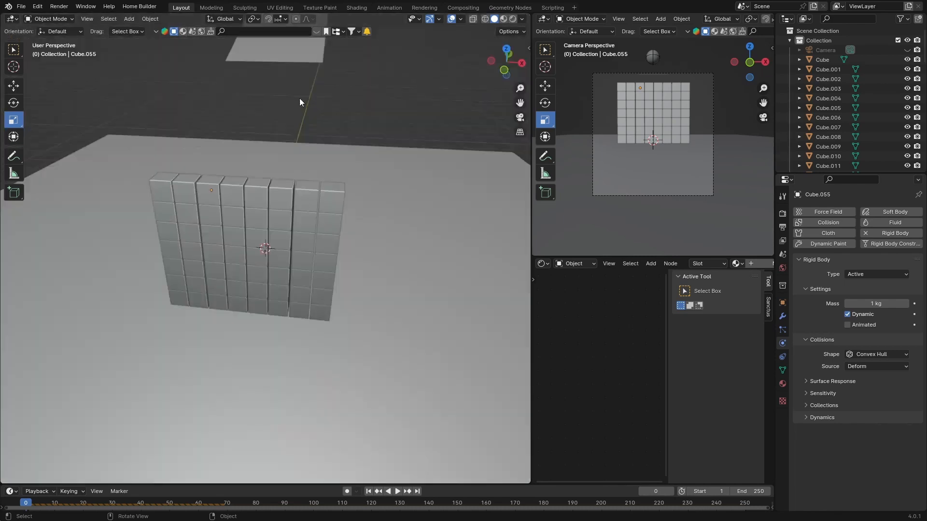
scroll(299, 99, "down", 4)
left_click(274, 110)
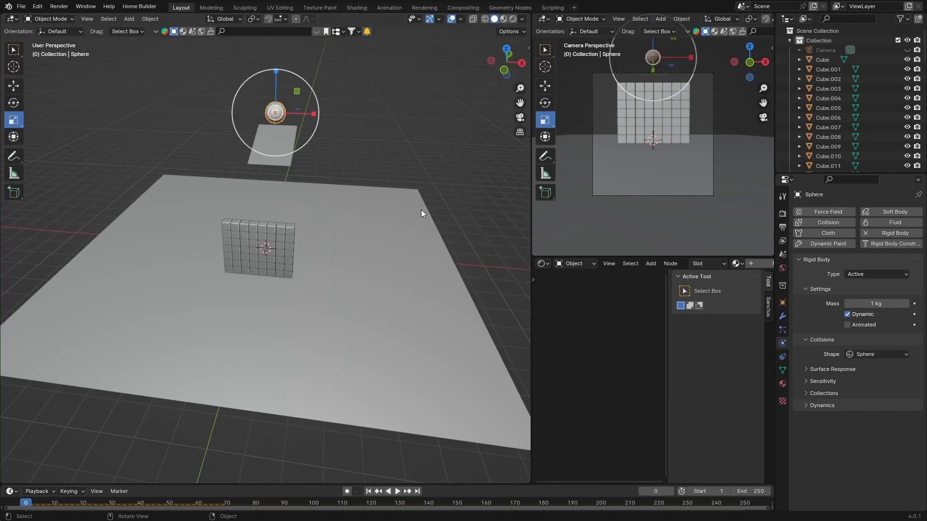
left_click(878, 304)
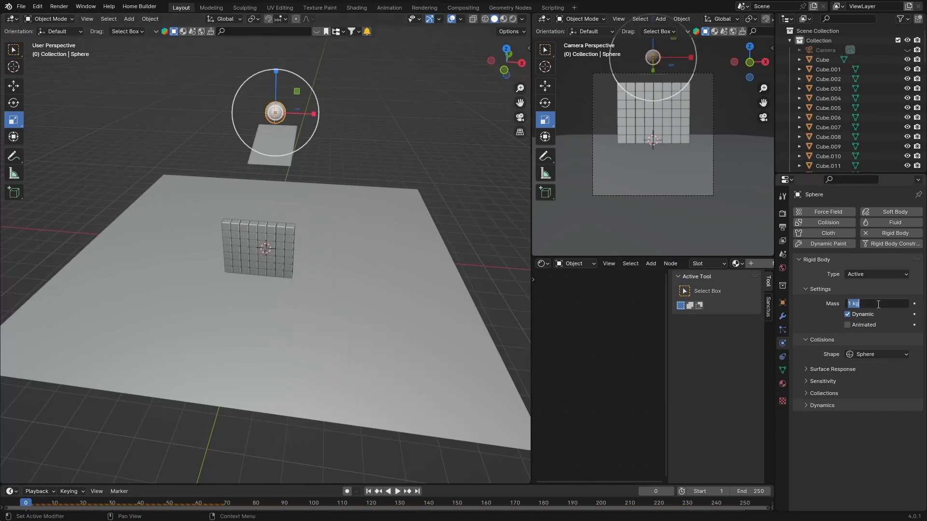
type("25")
key("Return")
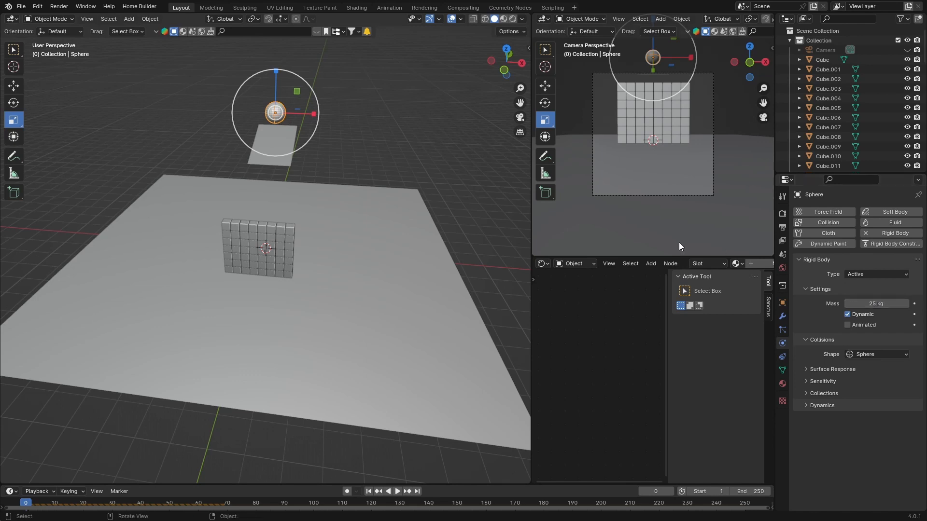
middle_click_drag(346, 199, 250, 199)
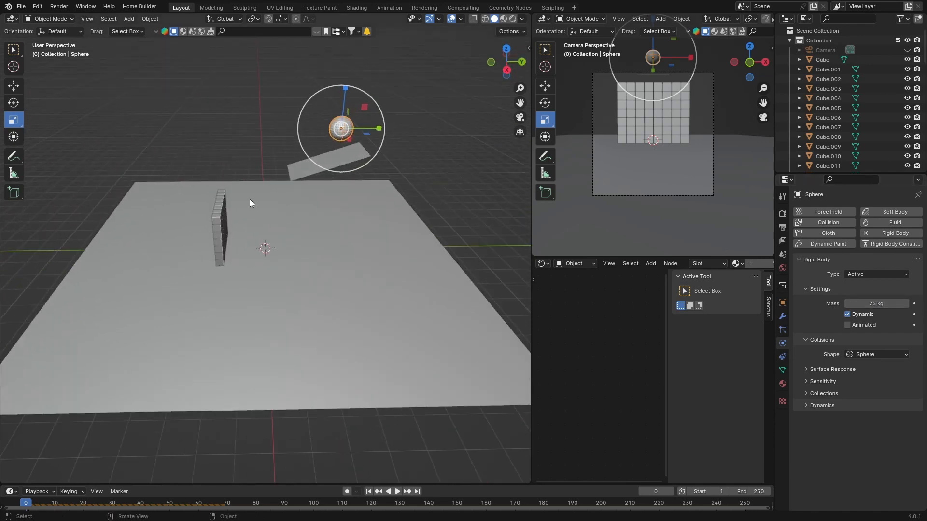
key("space")
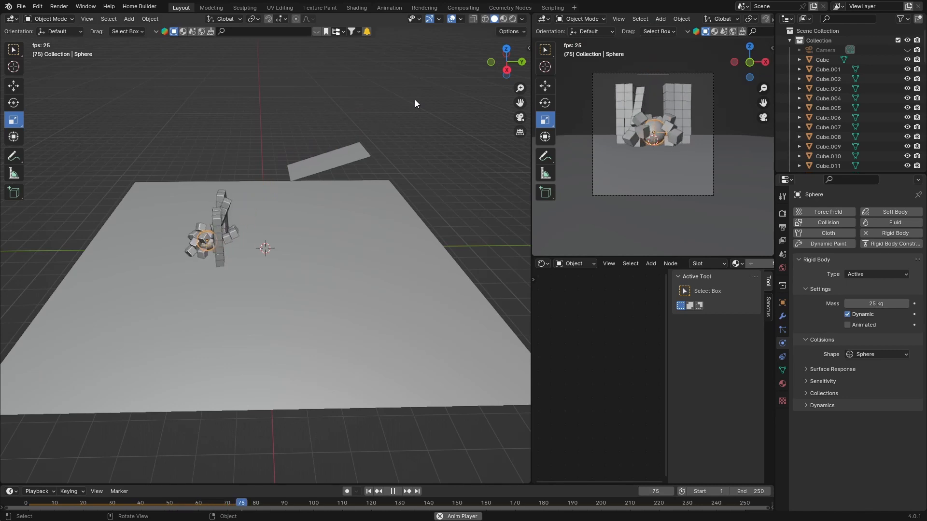
- Stop the playback, enlarge the timeline area upward and rewind the simulation to frame 0
key("space")
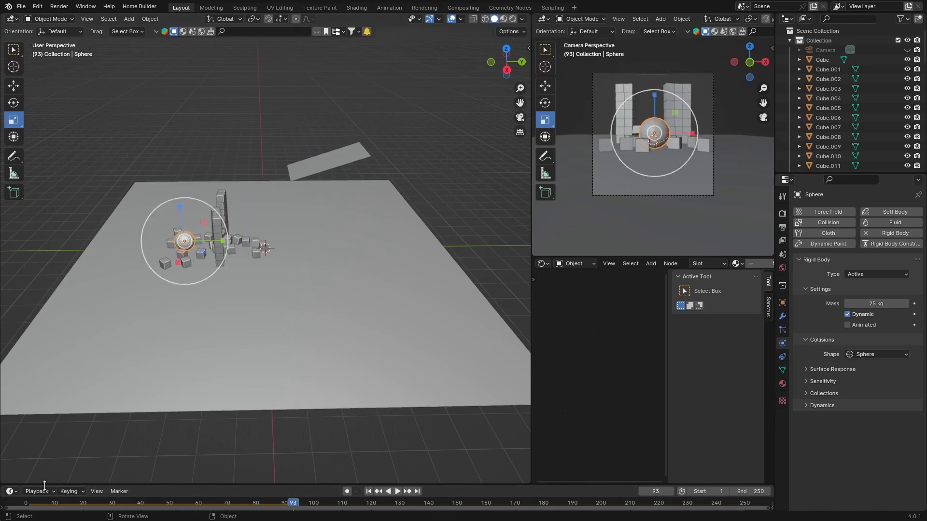
left_click_drag(44, 484, 58, 377)
left_click_drag(293, 396, 17, 396)
- Deselect the sphere, play the simulation through the sphere's impact with the wall, and rewind to frame 0
left_click(441, 129)
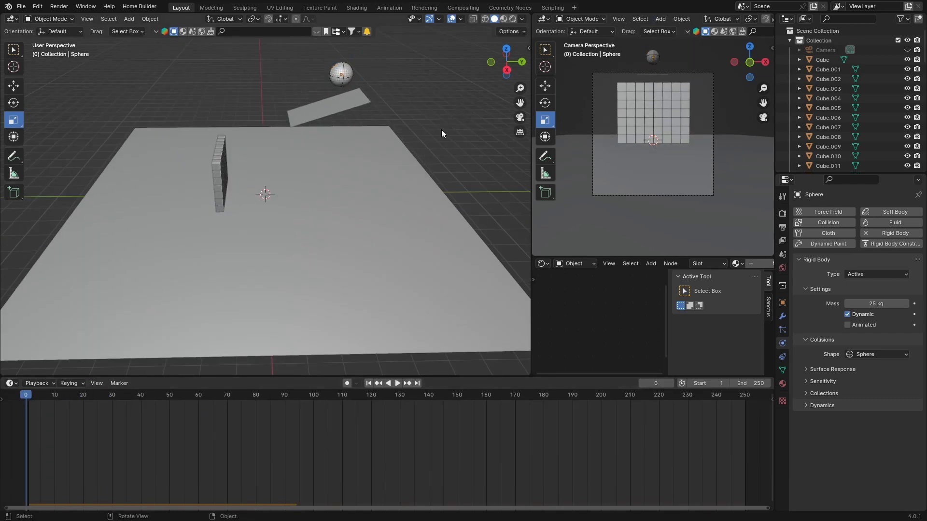
key("space")
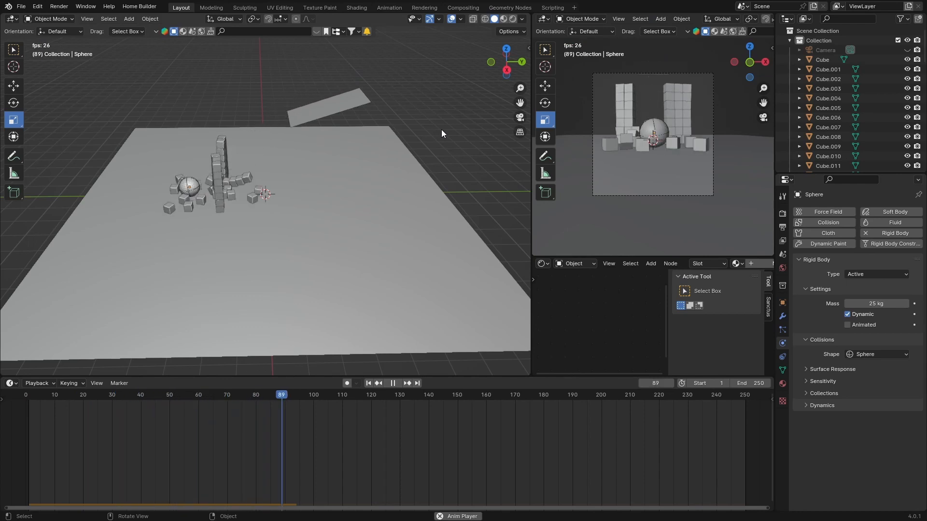
key("space")
left_click_drag(327, 397, 23, 401)
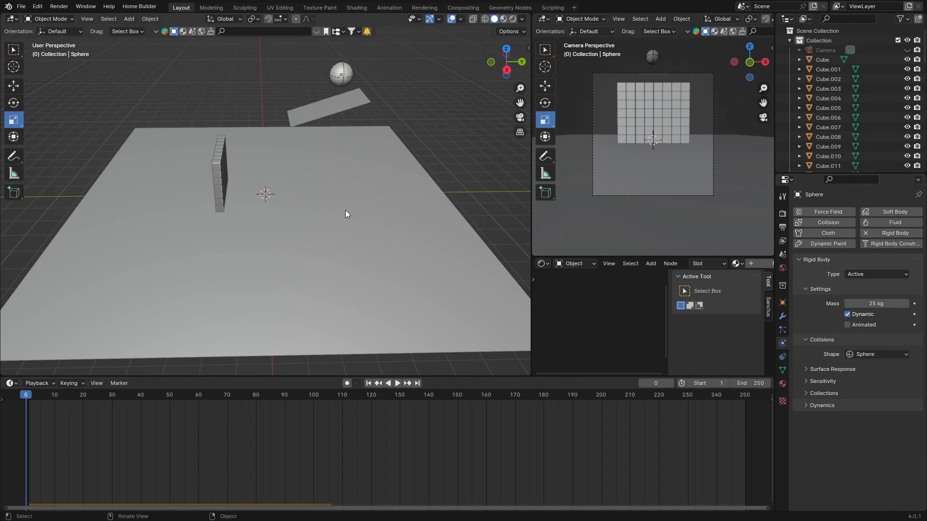
- Review the sphere's rigid body type and mass, and replay the simulation up to frame 83
left_click(857, 276)
left_click(875, 285)
key("space")
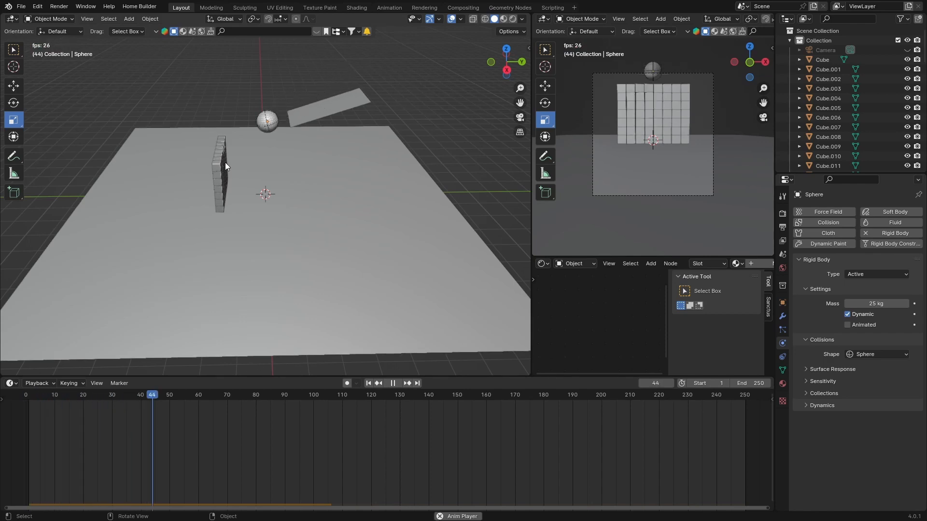
key("space")
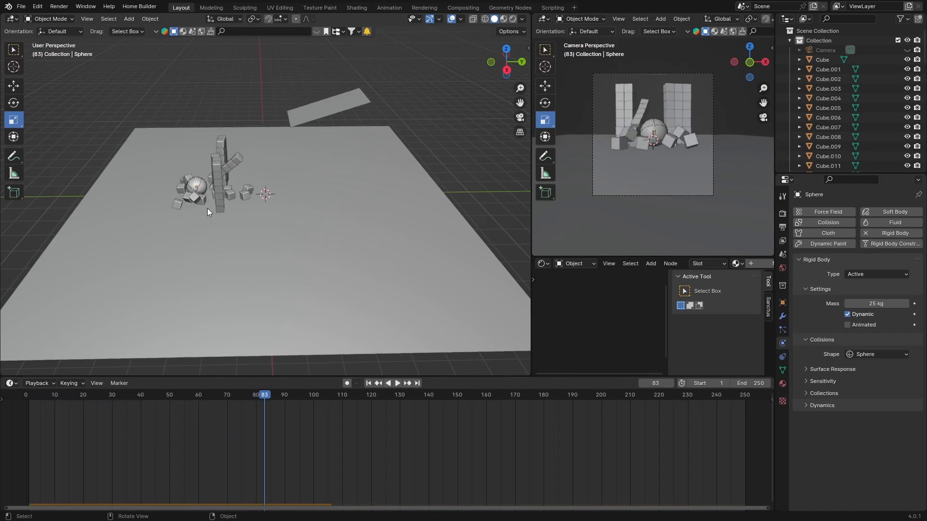